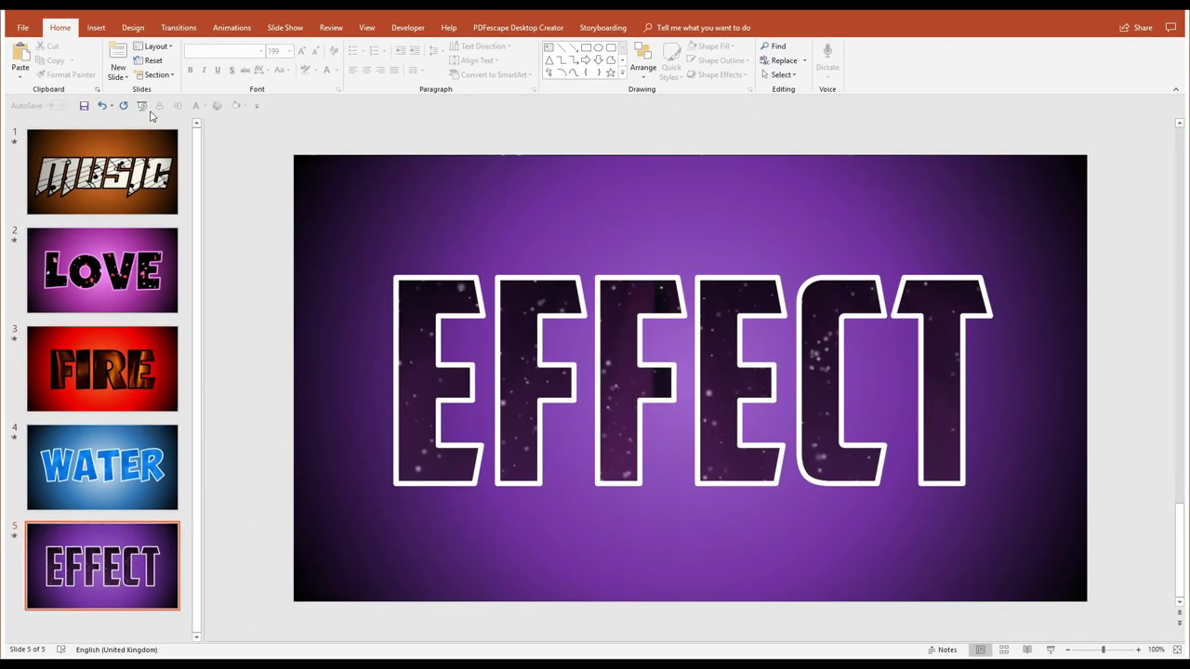
Add a new blank slide after slide 5 and draw a rectangle about 11.62 cm high by 16.11 cm wide on it
{"action": "left_click", "coordinate": [121, 77]}
{"action": "left_click", "coordinate": [133, 234]}
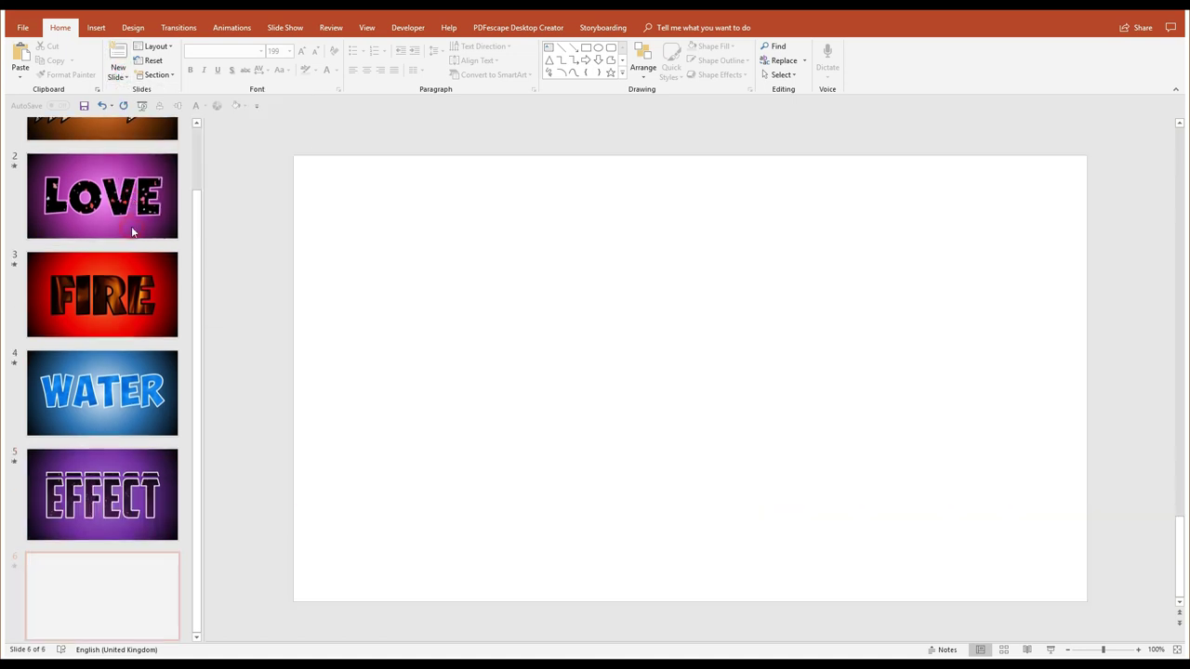
{"action": "left_click", "coordinate": [96, 27]}
{"action": "left_click", "coordinate": [215, 57]}
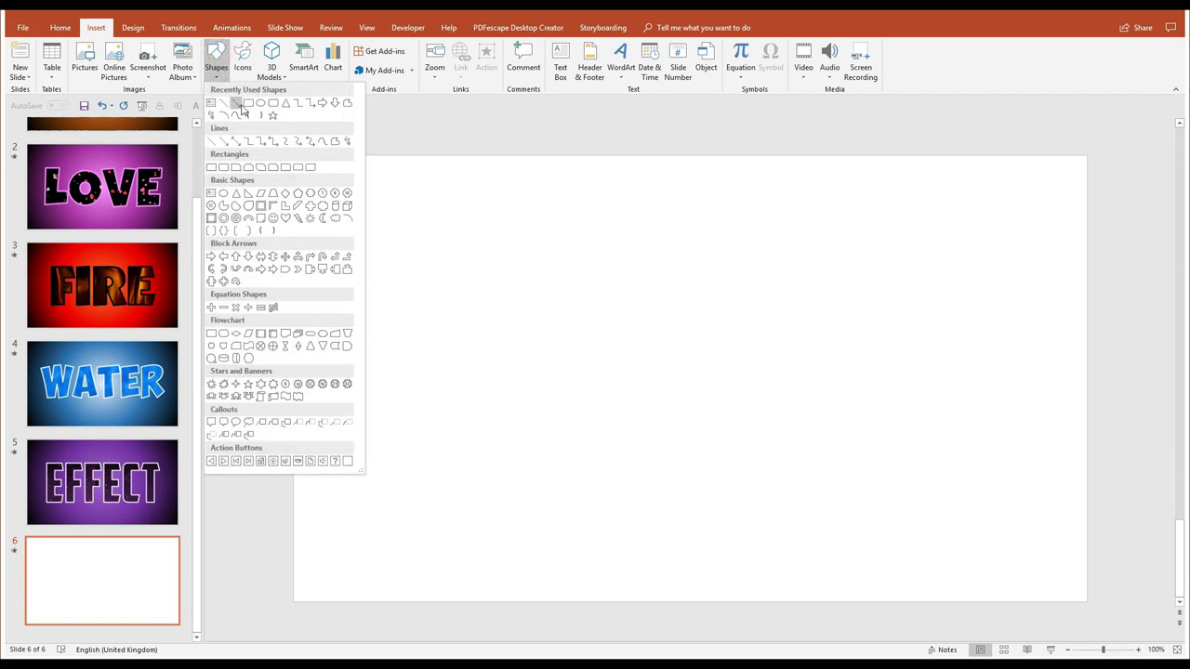
{"action": "left_click", "coordinate": [247, 106]}
{"action": "left_click_drag", "start_coordinate": [353, 189], "coordinate": [734, 462]}
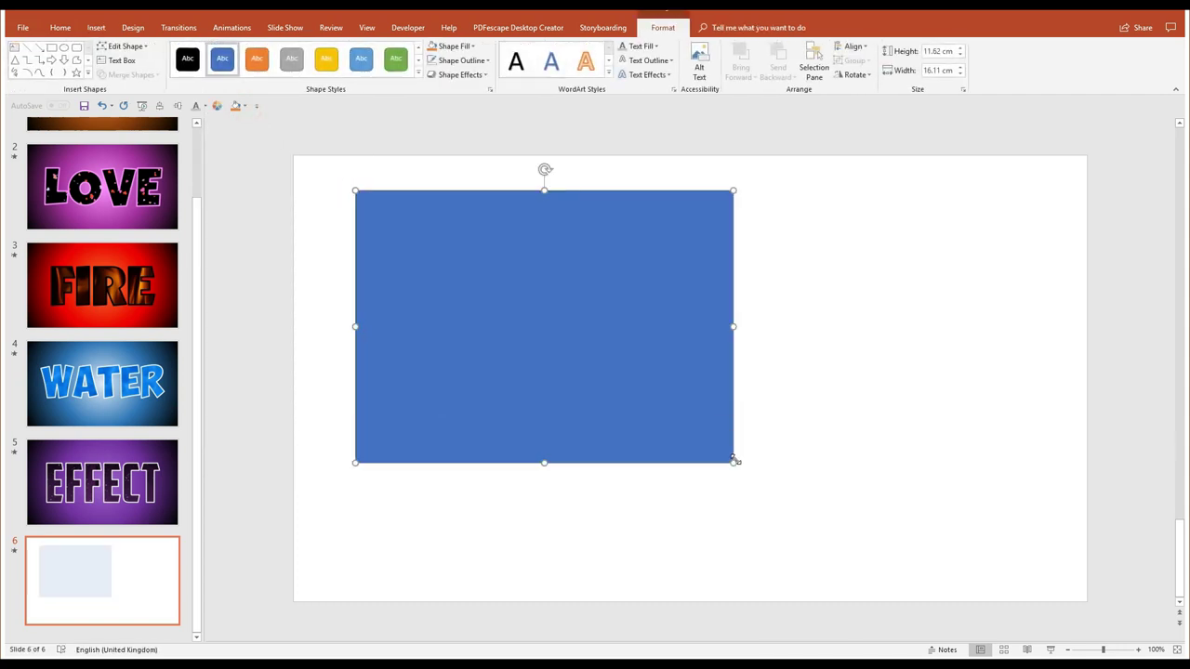
Remove the rectangle's outline and stretch the shape to cover the whole slide, 19.05 cm high by 33.87 cm wide
{"action": "left_click", "coordinate": [480, 60]}
{"action": "left_click", "coordinate": [455, 194]}
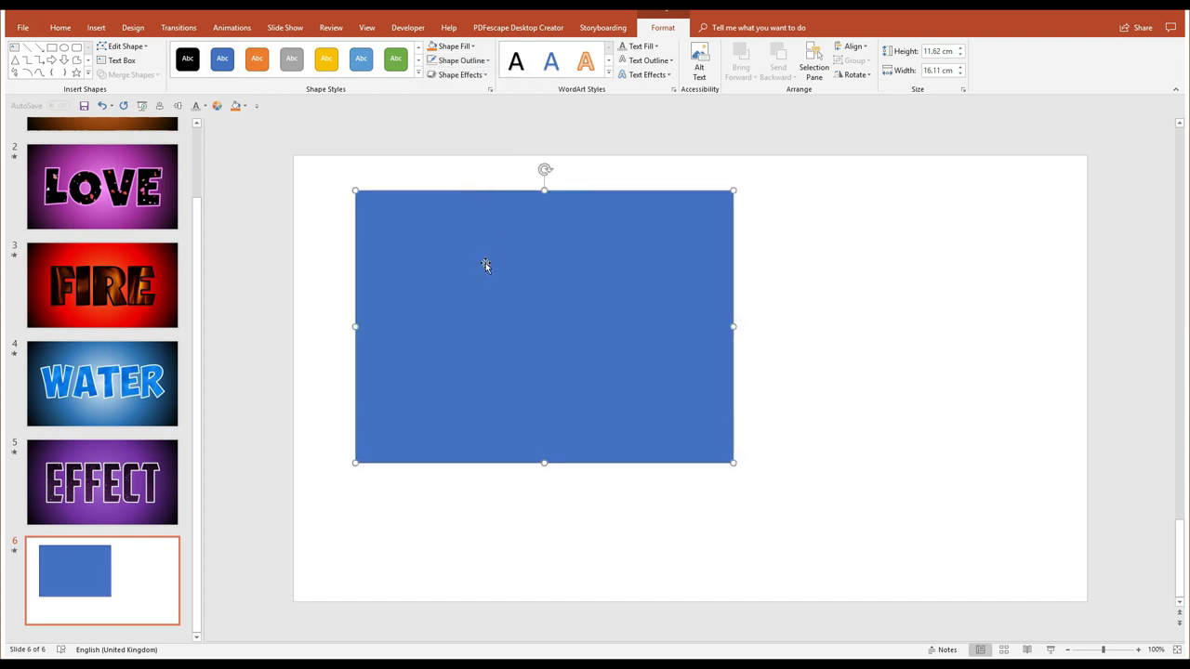
{"action": "left_click_drag", "start_coordinate": [487, 263], "coordinate": [419, 229]}
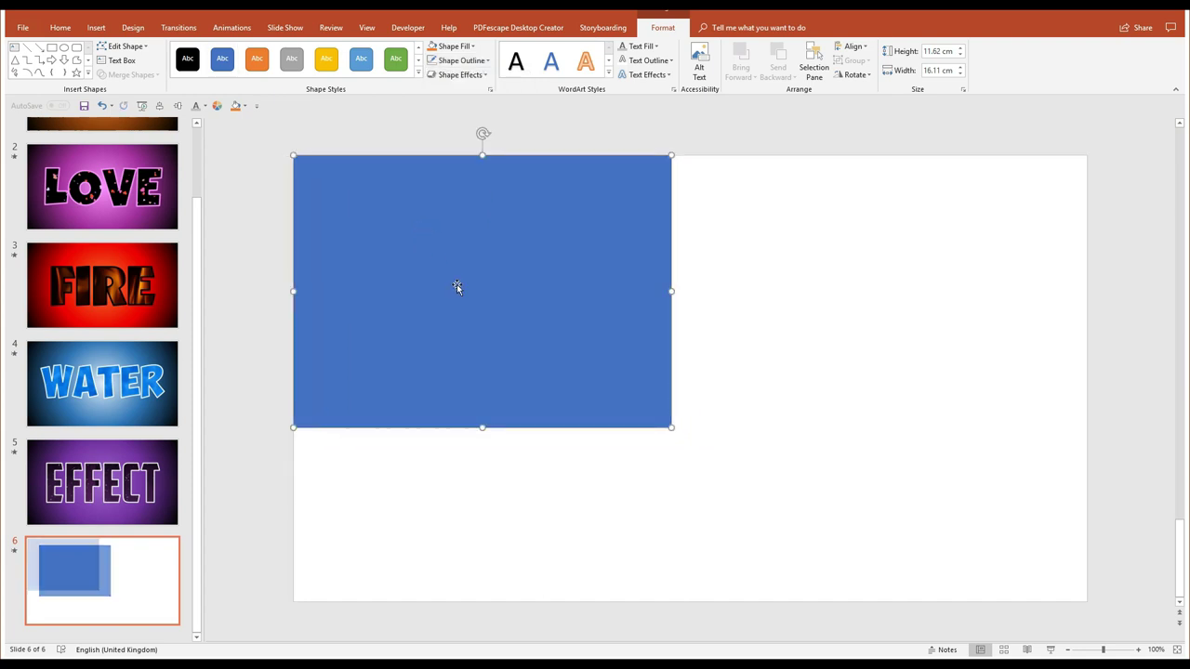
{"action": "left_click_drag", "start_coordinate": [670, 427], "coordinate": [1086, 601]}
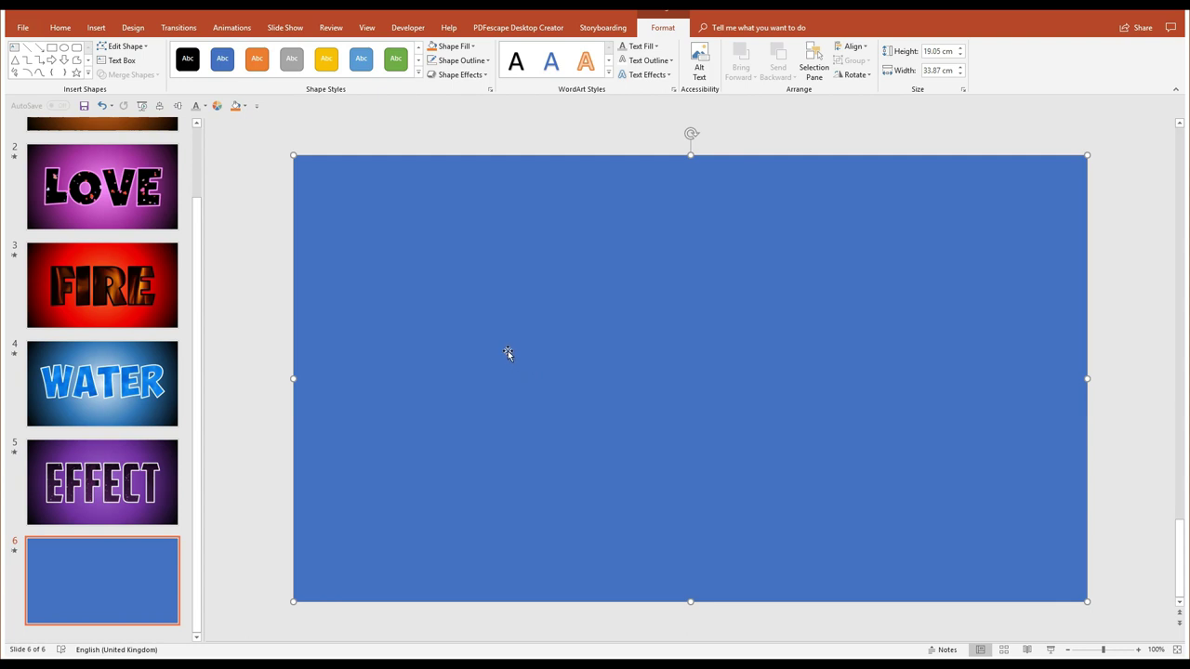
{"action": "left_click_drag", "start_coordinate": [691, 602], "coordinate": [695, 277]}
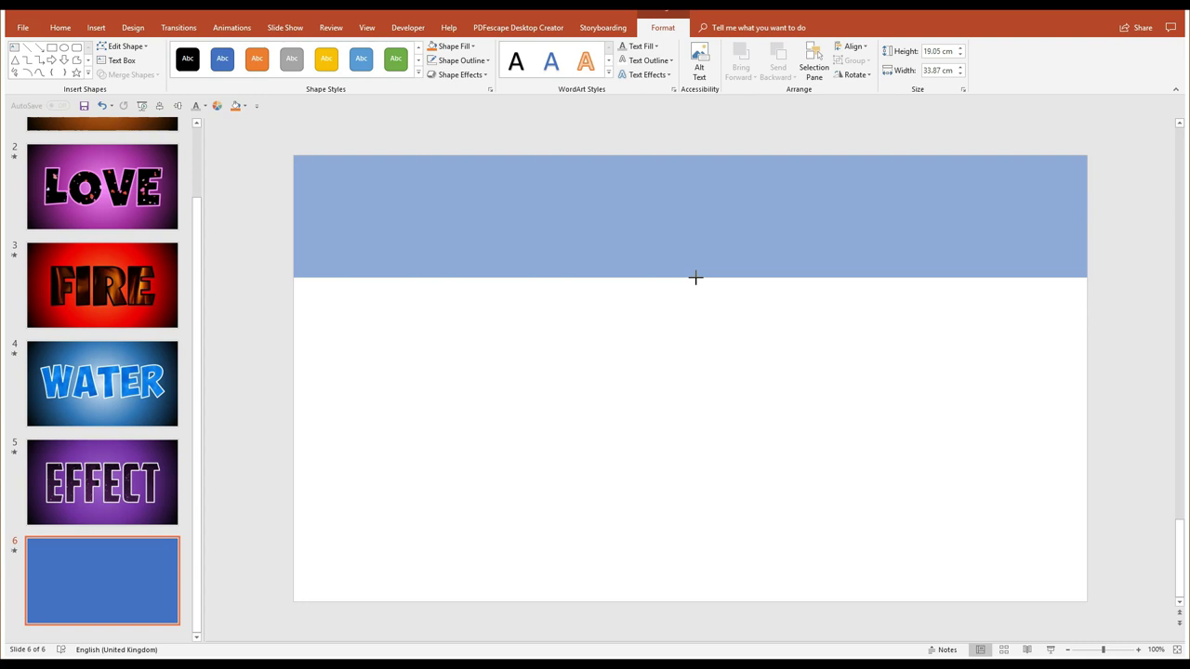
{"action": "left_click_drag", "start_coordinate": [696, 277], "coordinate": [681, 600]}
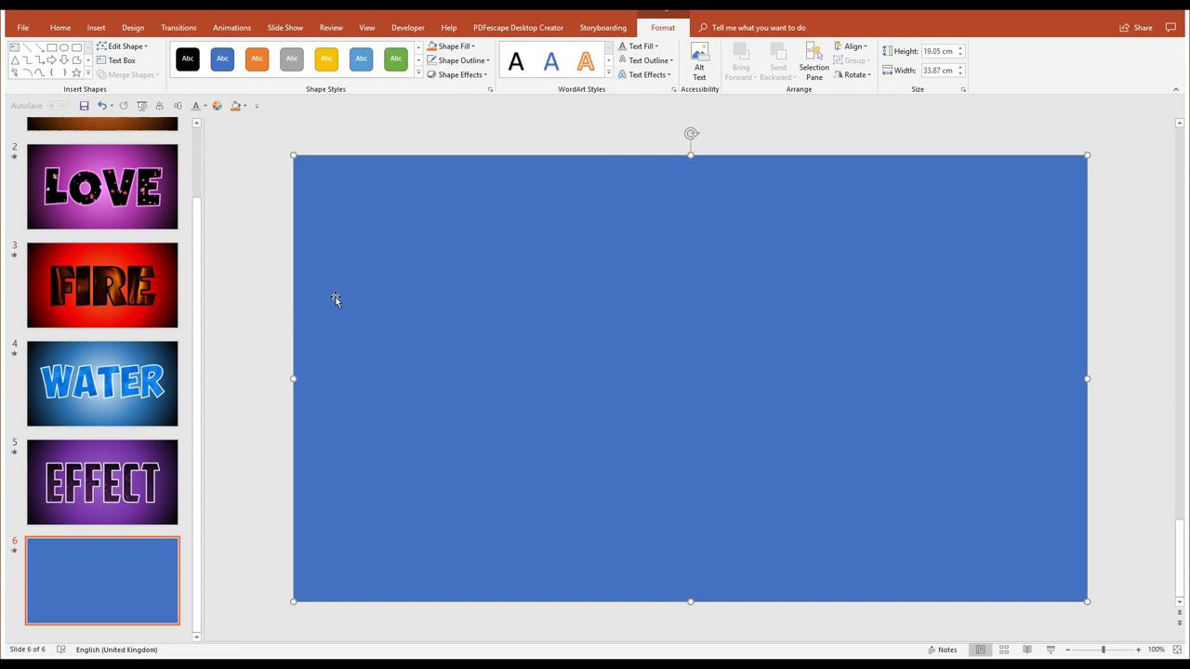
Add the text "TECH TRAIN" inside the full-slide rectangle
{"action": "right_click", "coordinate": [395, 270]}
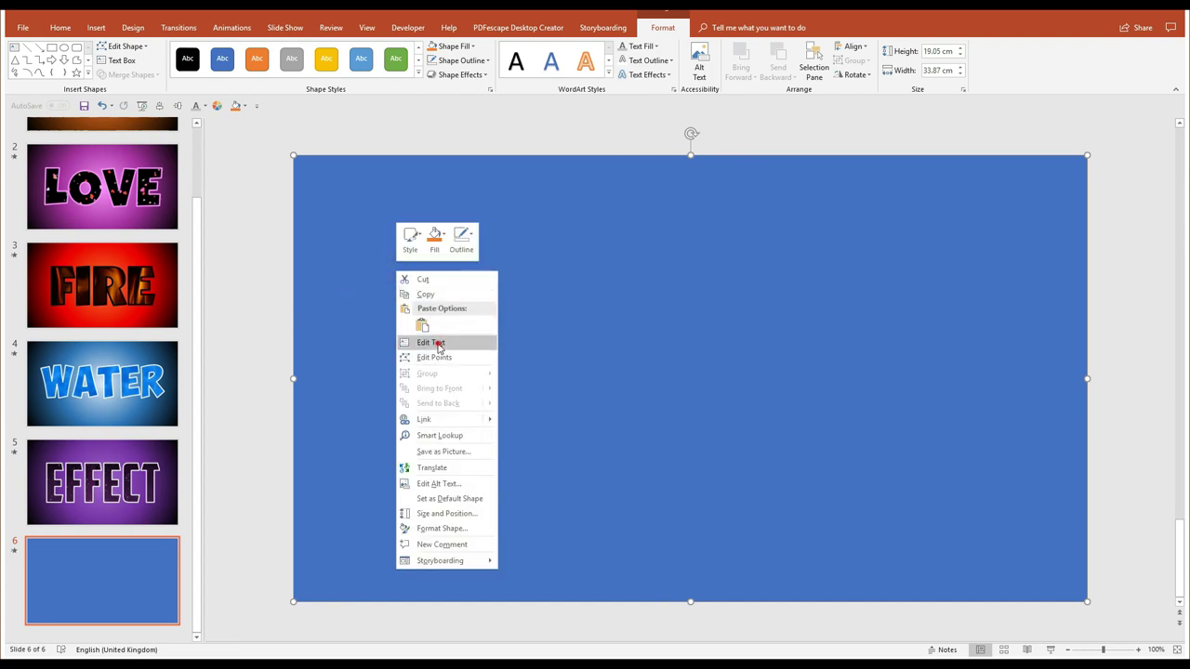
{"action": "left_click", "coordinate": [437, 343]}
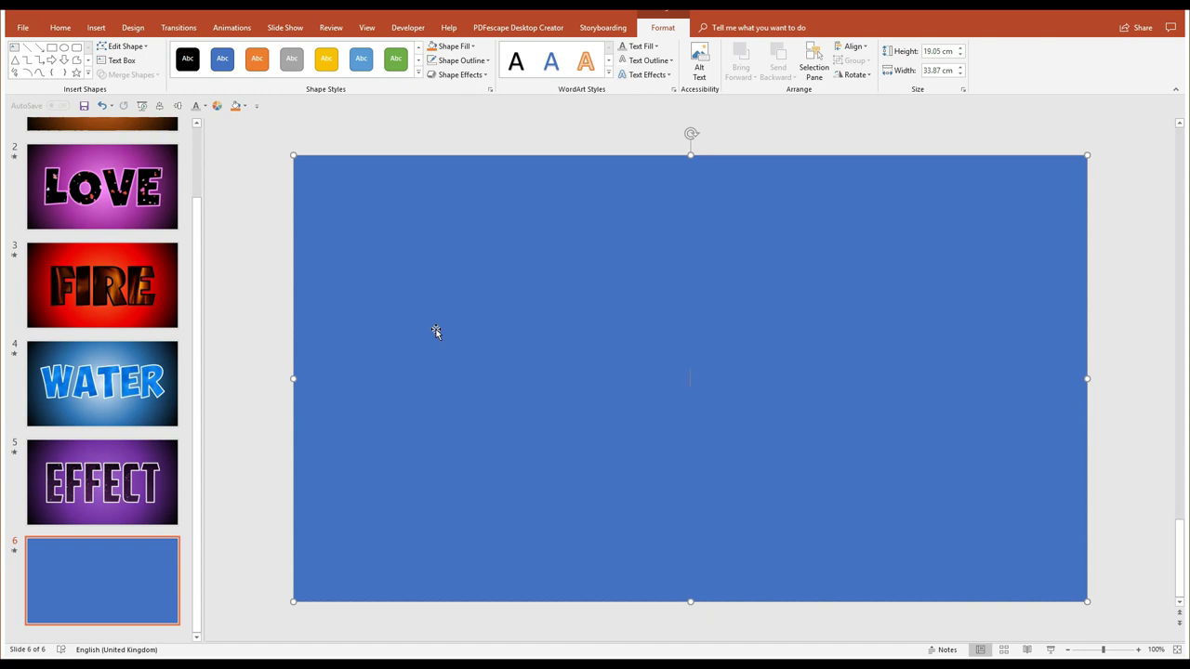
{"action": "type", "text": "TECHTRAIN"}
Enlarge the rectangle's text to 166 pt and change its font to ObelixPro
{"action": "left_click", "coordinate": [690, 378]}
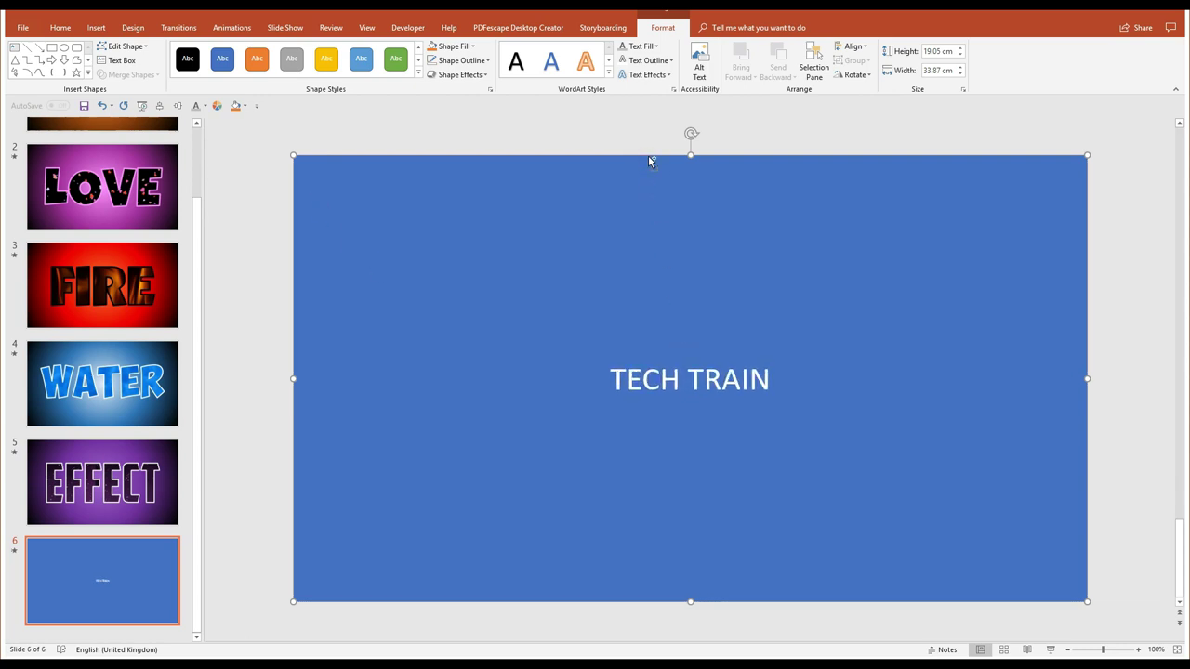
{"action": "key", "text": "ctrl+bracketright"}
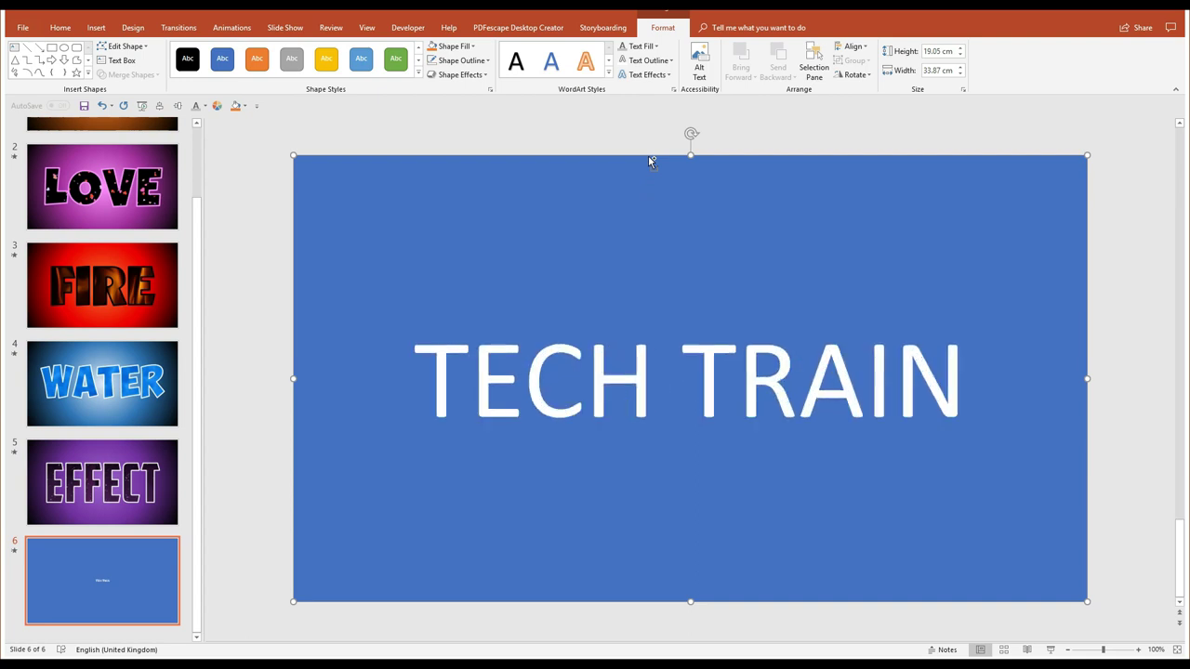
{"action": "left_click", "coordinate": [60, 27]}
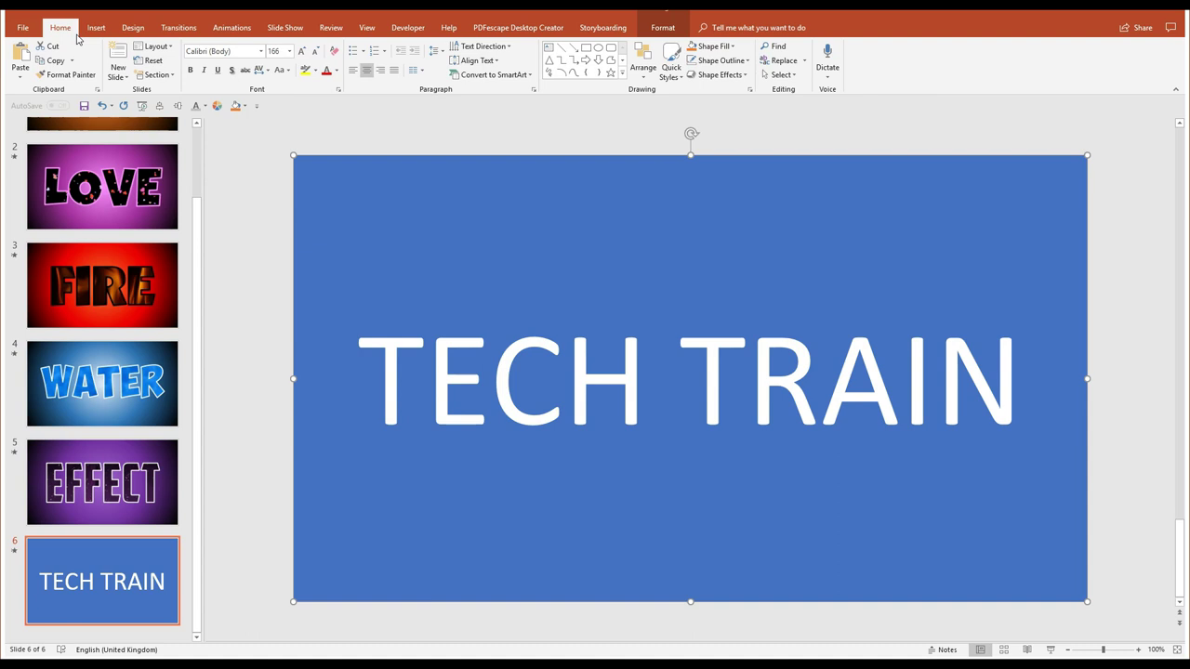
{"action": "left_click", "coordinate": [262, 52]}
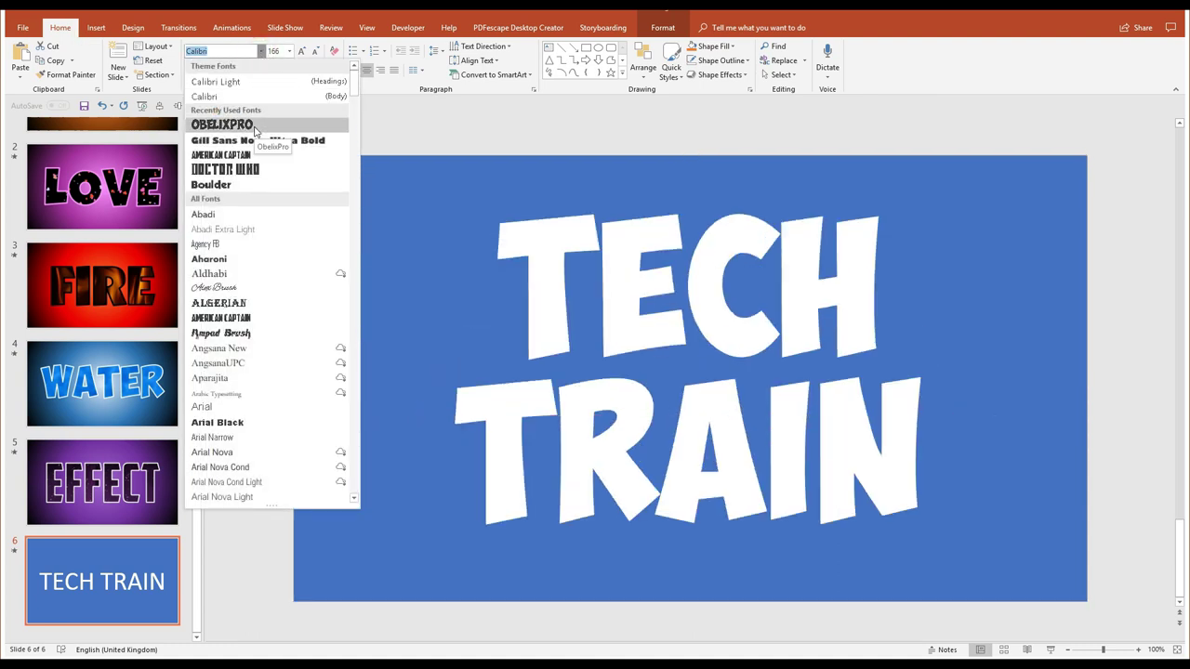
{"action": "left_click", "coordinate": [255, 130]}
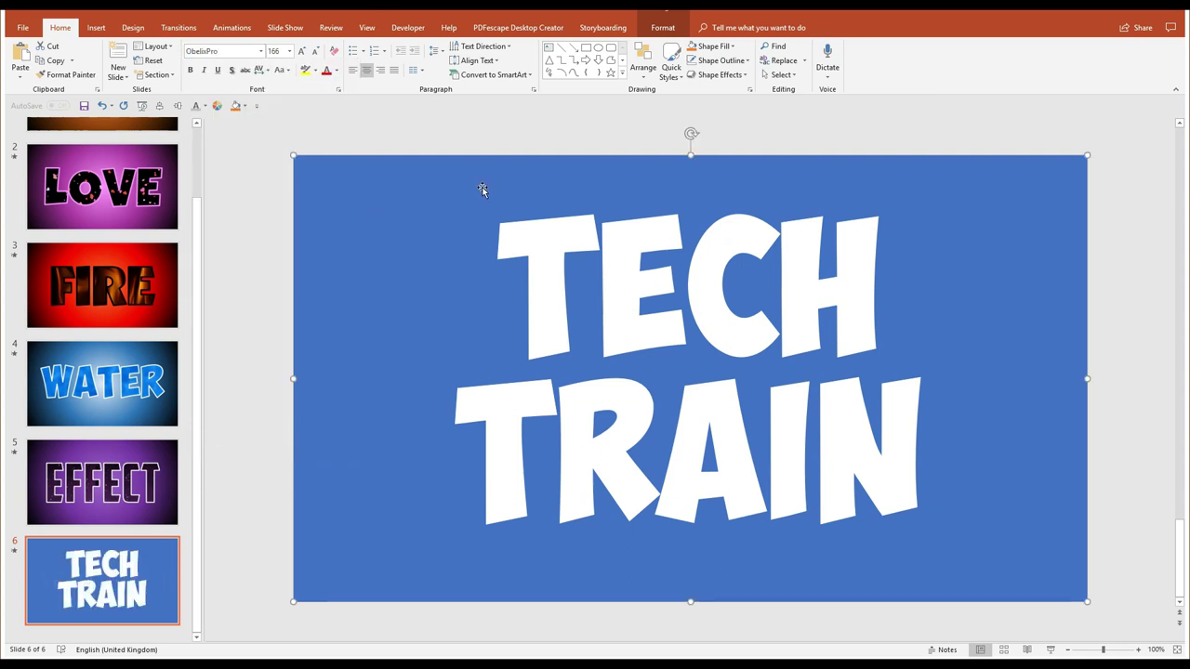
Set the TECH TRAIN lettering's text fill to white and its text outline to black
{"action": "left_click", "coordinate": [661, 27]}
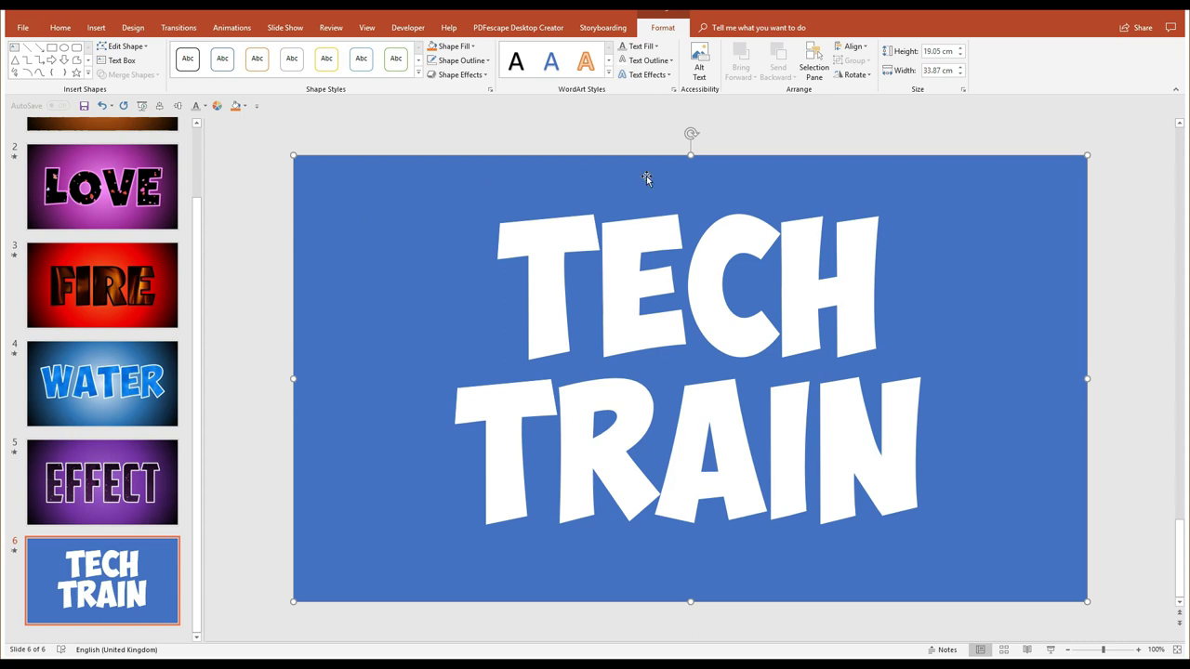
{"action": "left_click", "coordinate": [654, 46]}
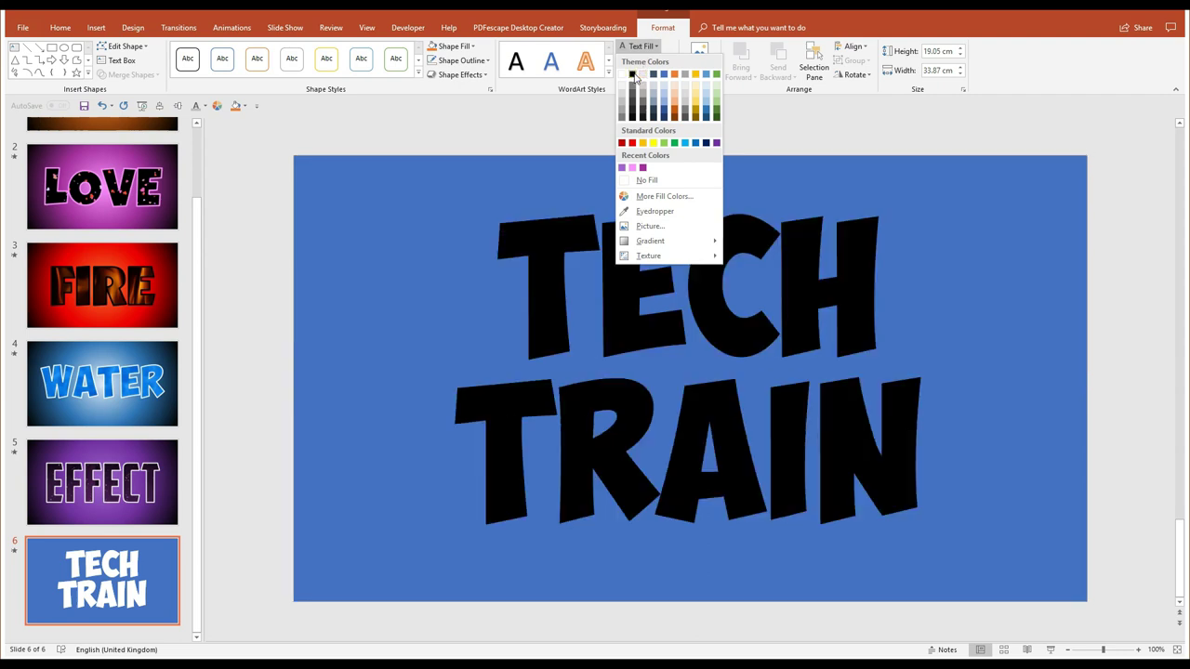
{"action": "left_click", "coordinate": [622, 74]}
{"action": "left_click", "coordinate": [644, 61]}
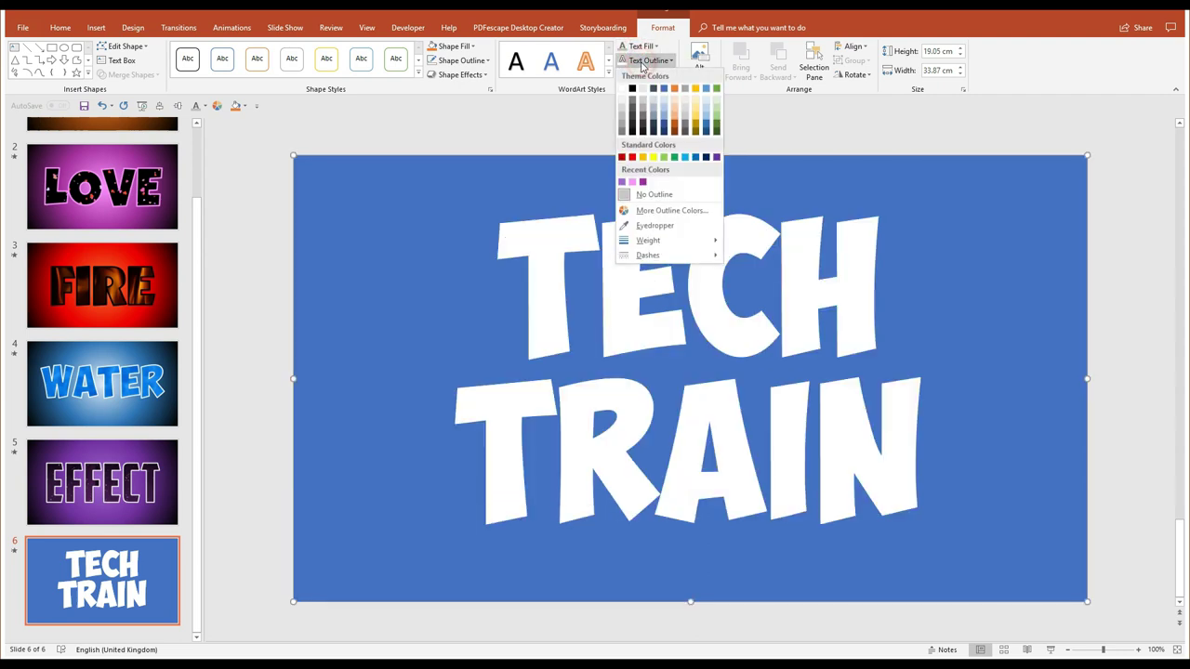
{"action": "left_click", "coordinate": [632, 88]}
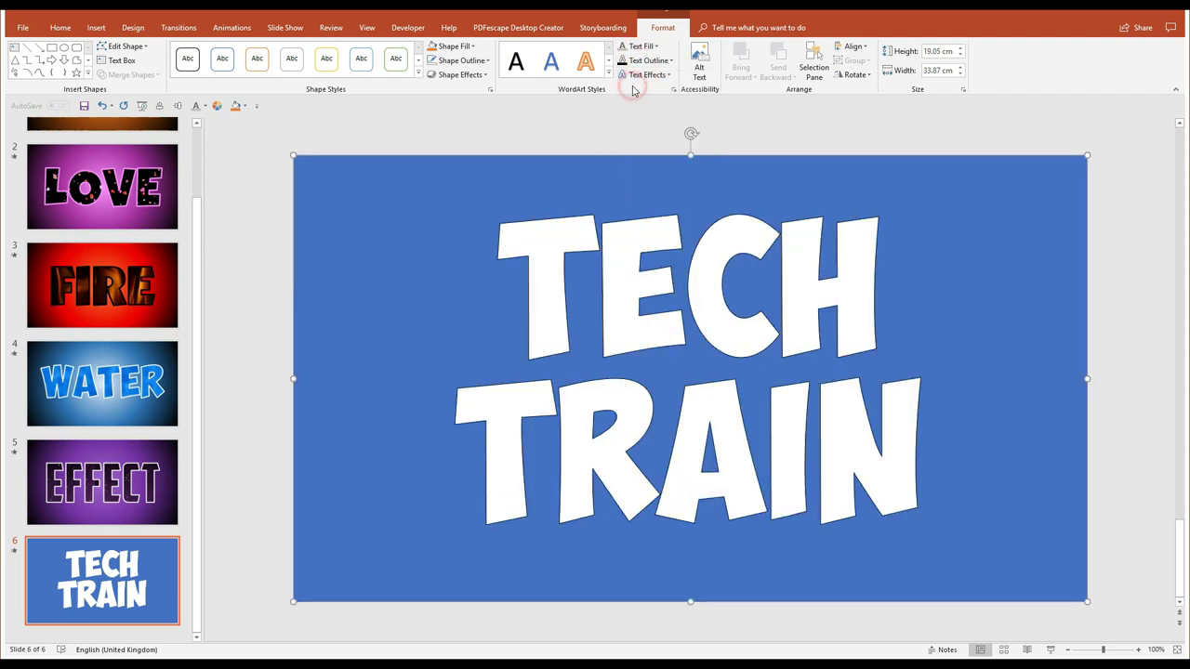
Set the lettering's outline width to 6.25 pt and its text fill to Black, Text 1, Lighter 15%
{"action": "left_click", "coordinate": [641, 61]}
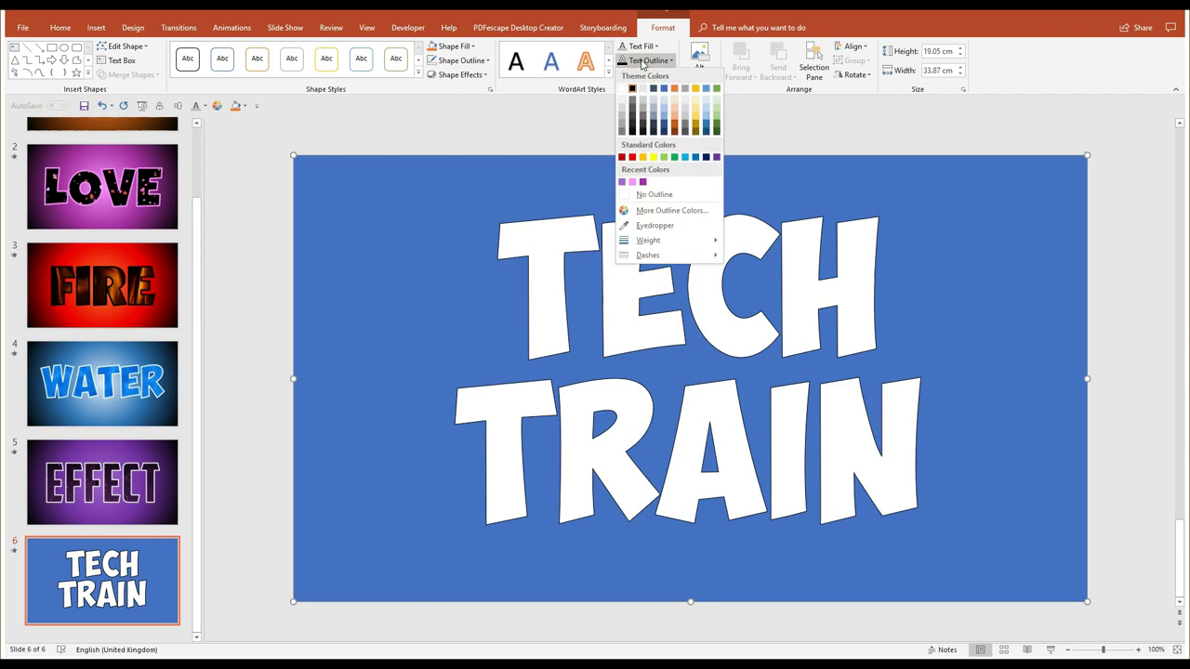
{"action": "mouse_move", "coordinate": [669, 241]}
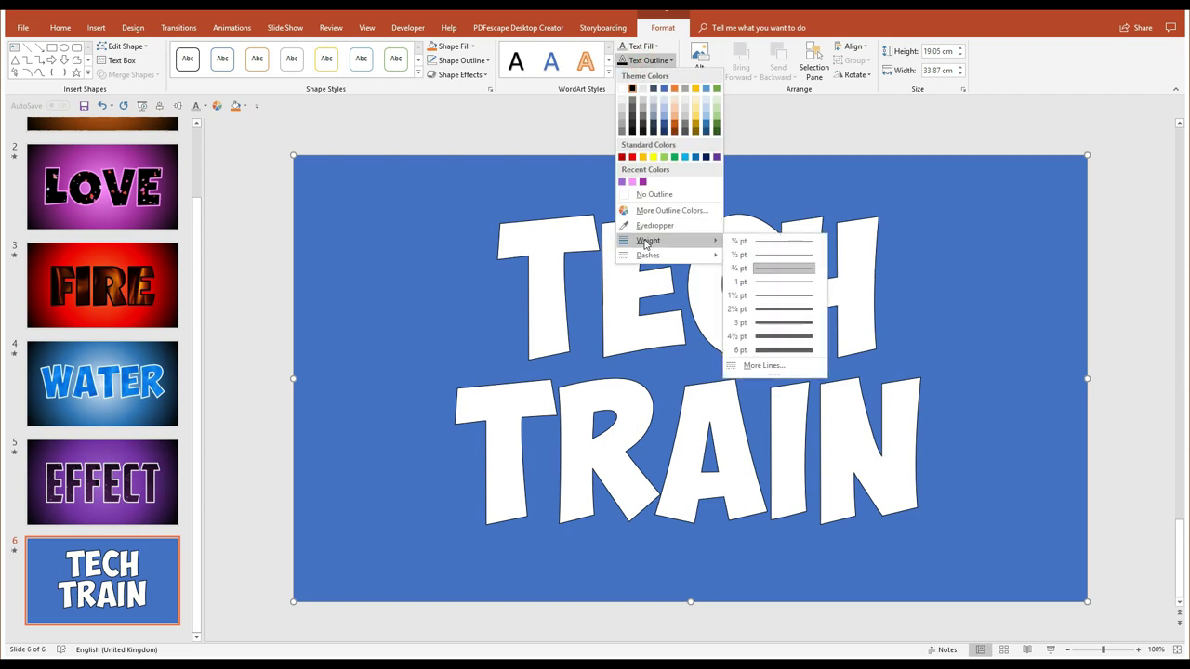
{"action": "left_click", "coordinate": [762, 365]}
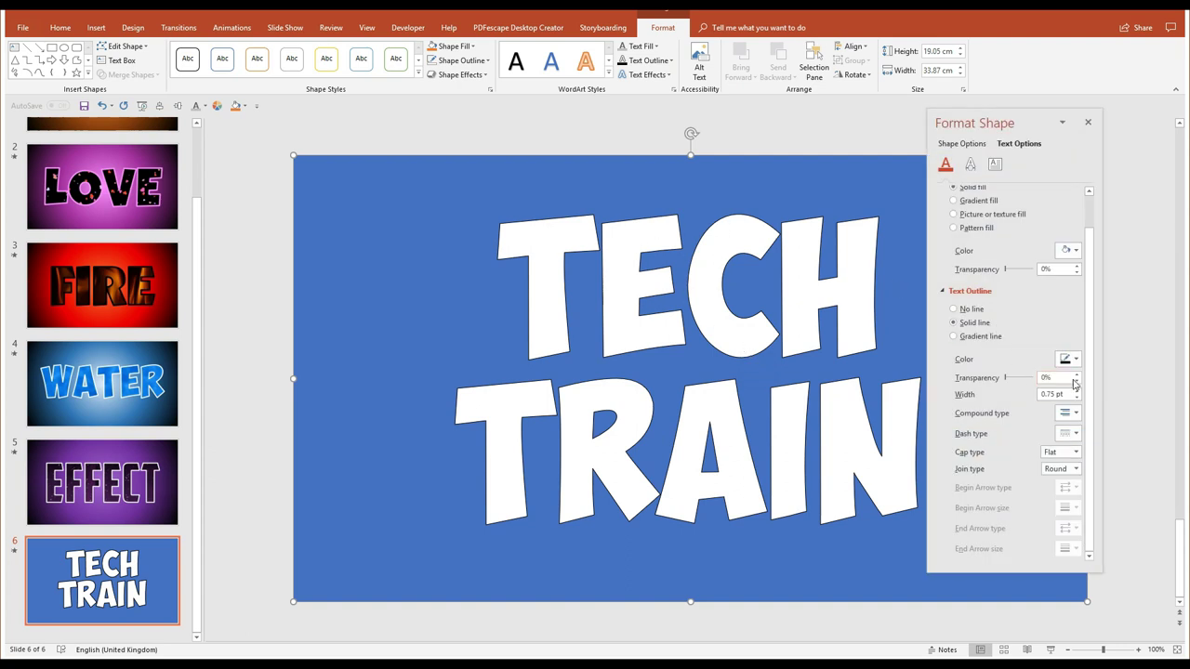
{"action": "left_click_drag", "start_coordinate": [1074, 392], "coordinate": [1077, 395]}
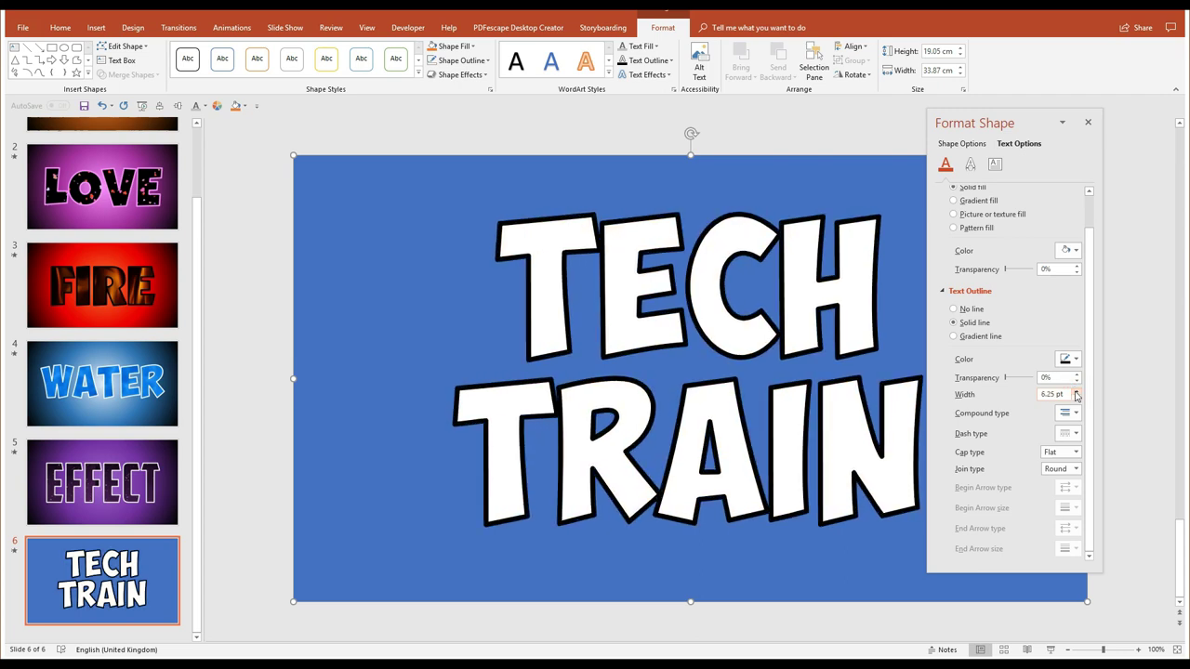
{"action": "left_click", "coordinate": [1089, 122]}
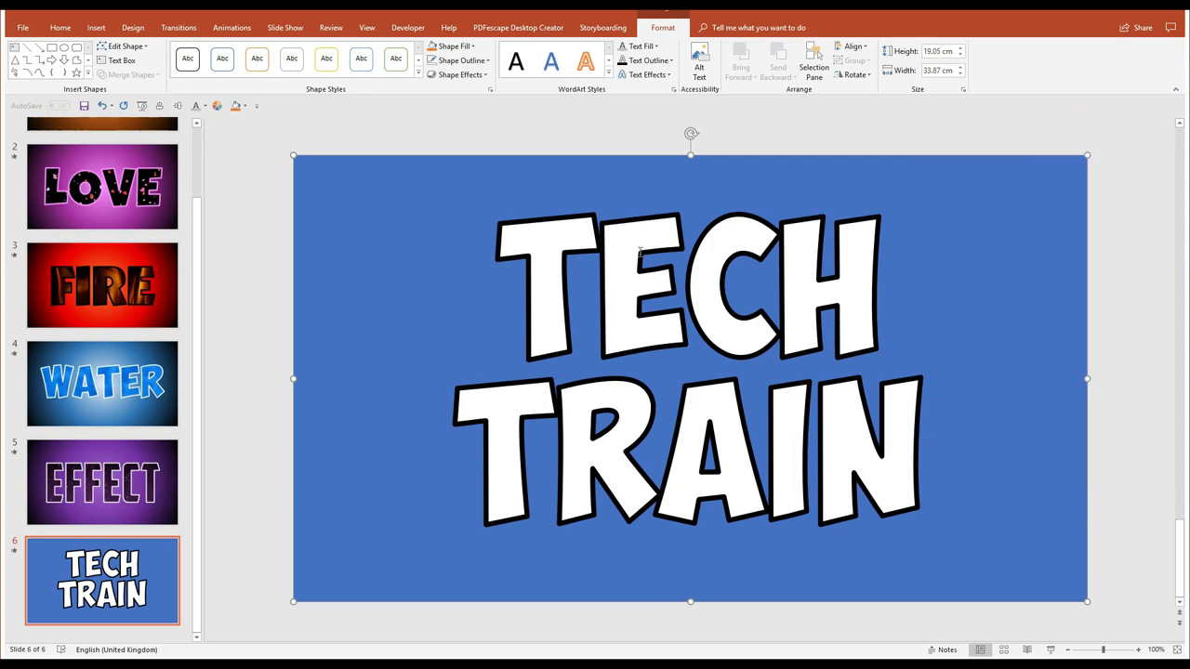
{"action": "left_click", "coordinate": [645, 48]}
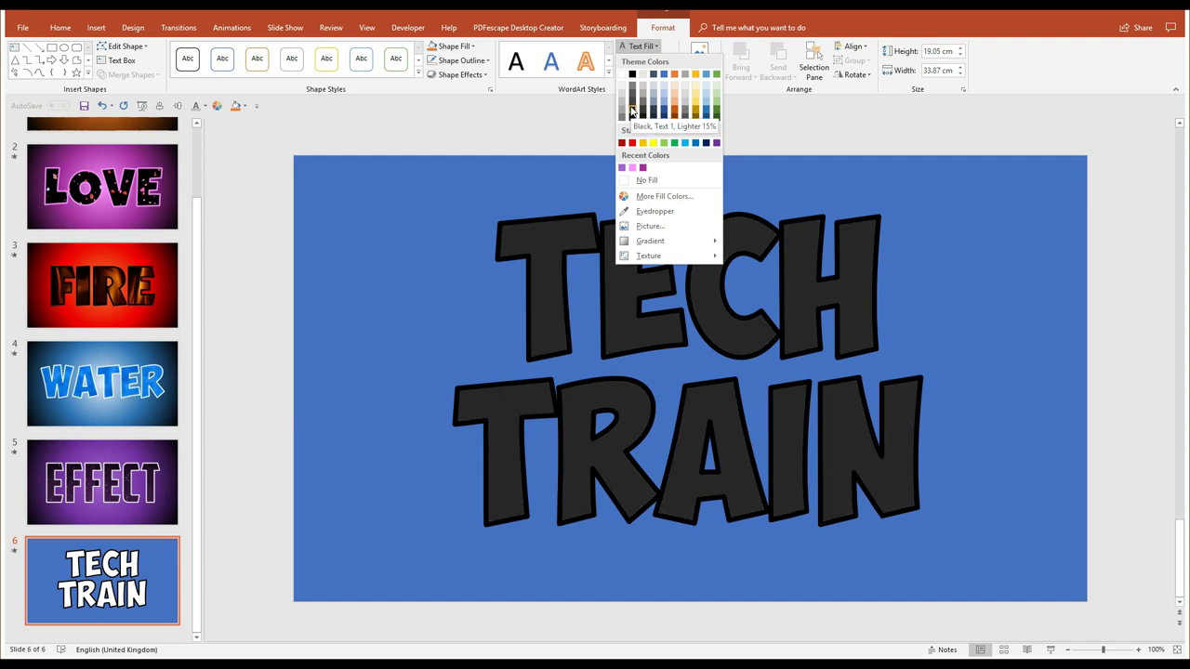
{"action": "left_click", "coordinate": [631, 111]}
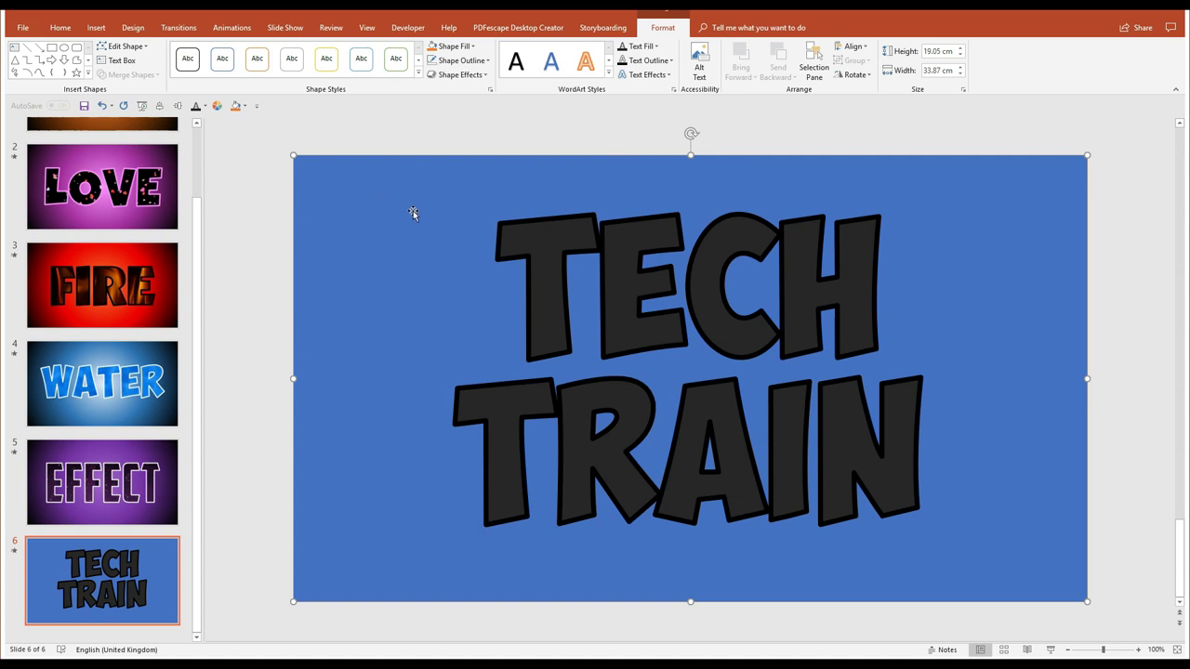
Fill the background rectangle with the dark-variation gradient that radiates from the center
{"action": "left_click", "coordinate": [457, 48]}
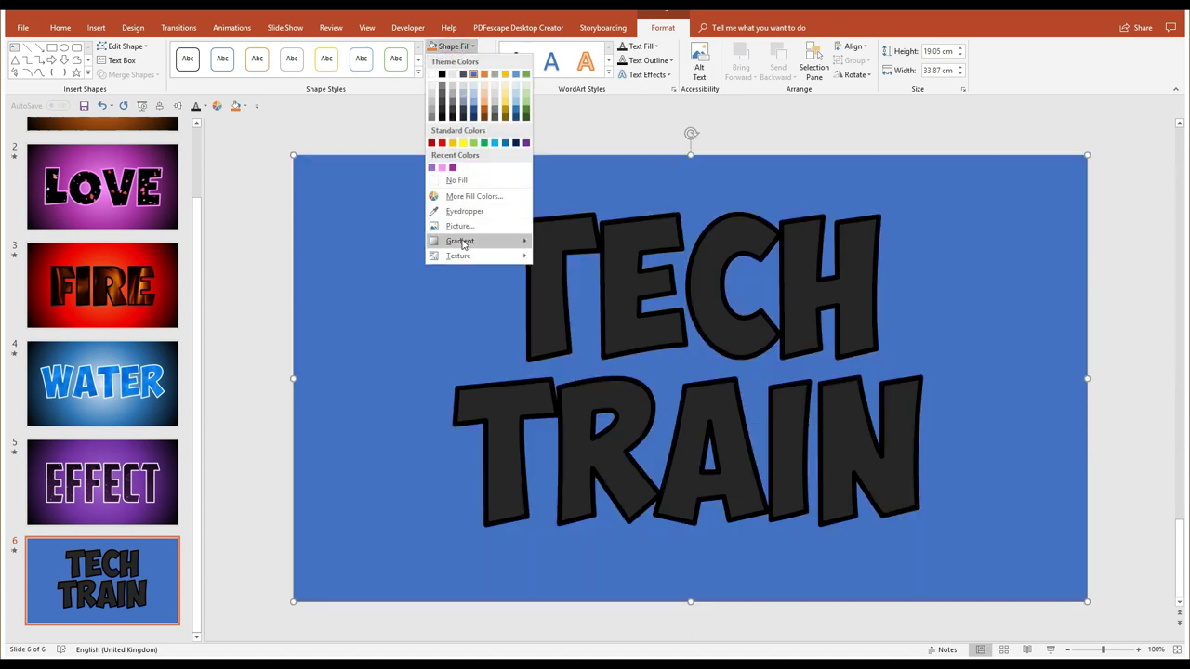
{"action": "mouse_move", "coordinate": [466, 245]}
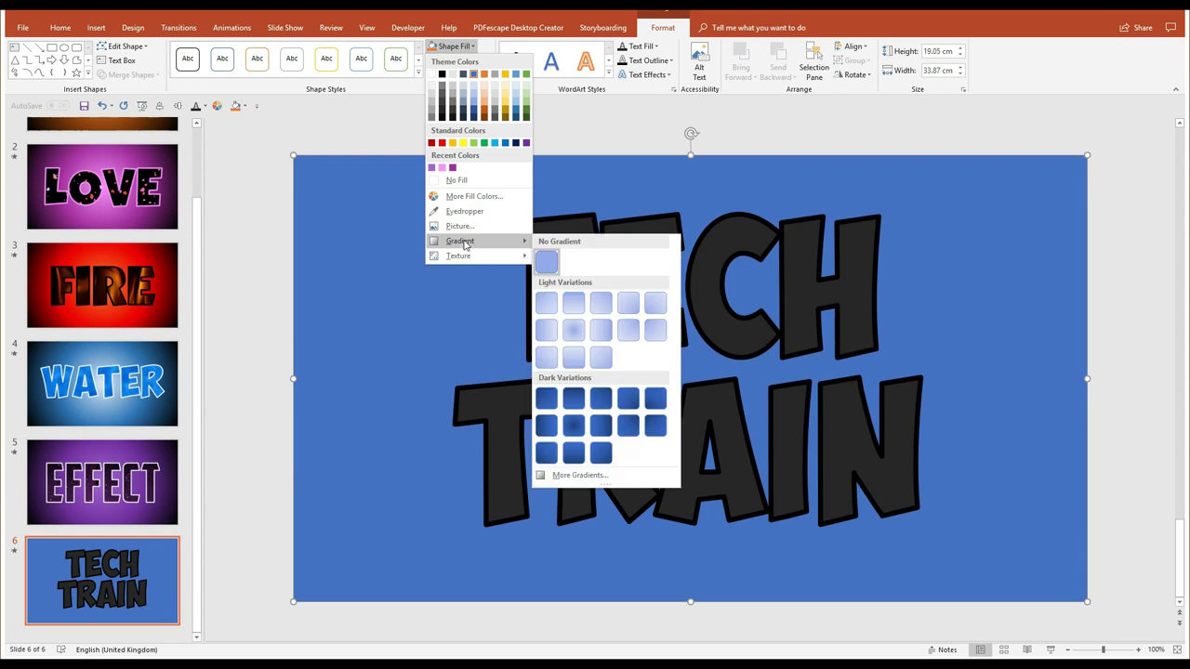
{"action": "left_click", "coordinate": [574, 429]}
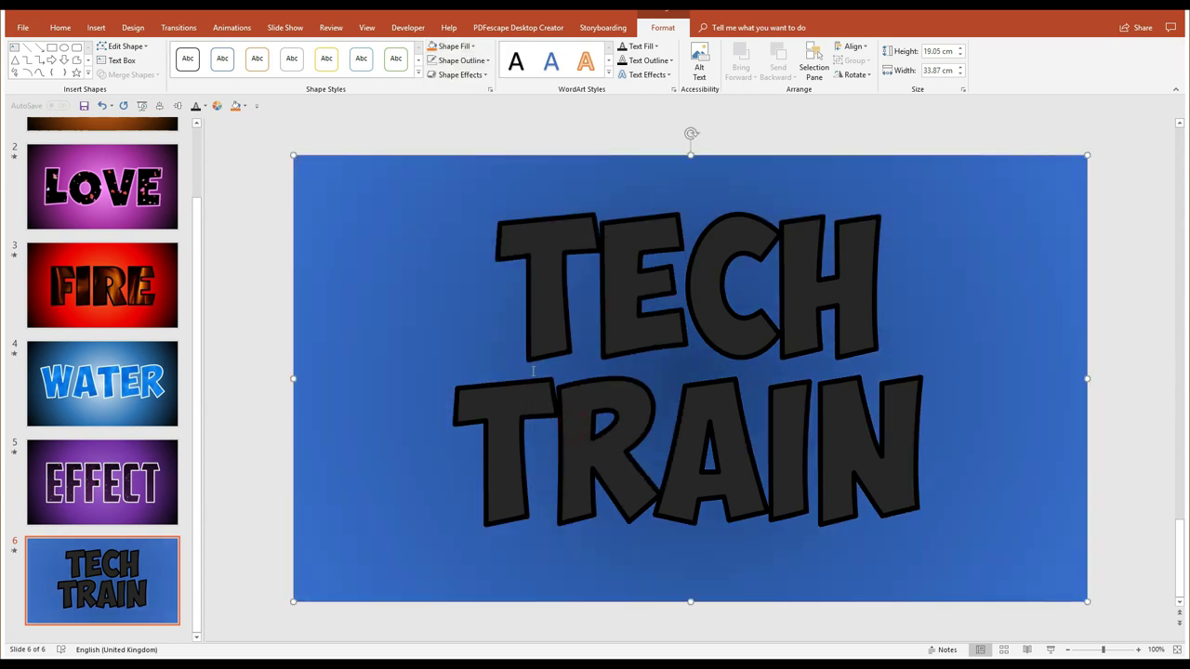
Edit the rectangle's radial gradient and set the gradient stop at 100% to black
{"action": "left_click", "coordinate": [467, 51]}
{"action": "mouse_move", "coordinate": [460, 241]}
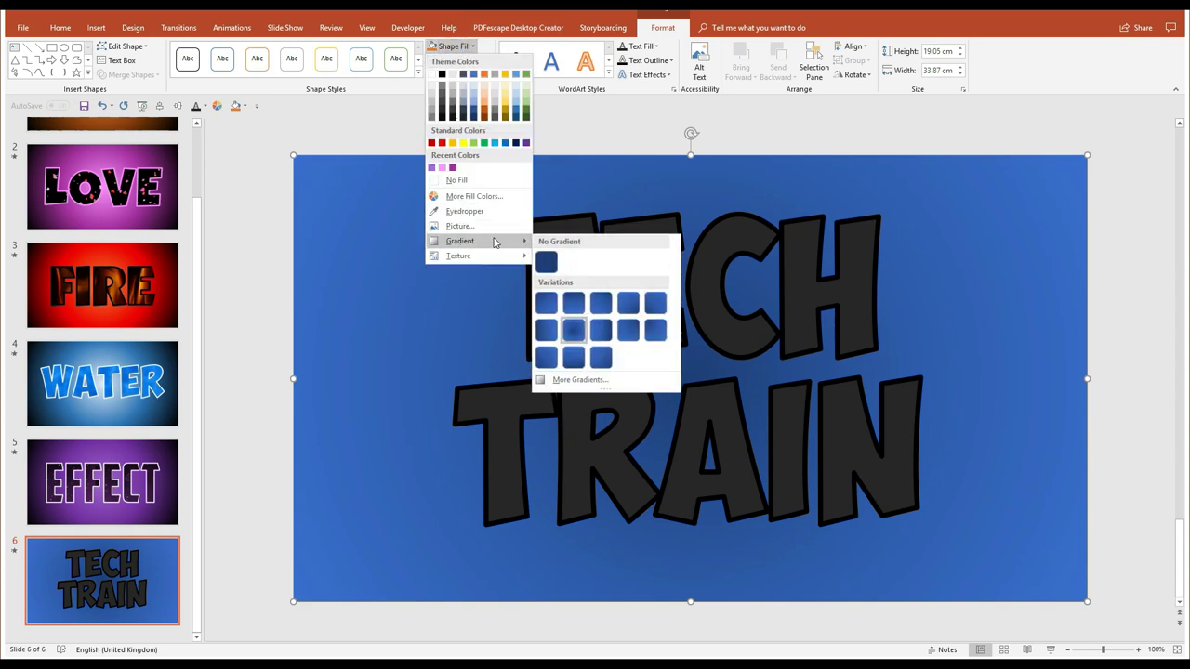
{"action": "left_click", "coordinate": [574, 379]}
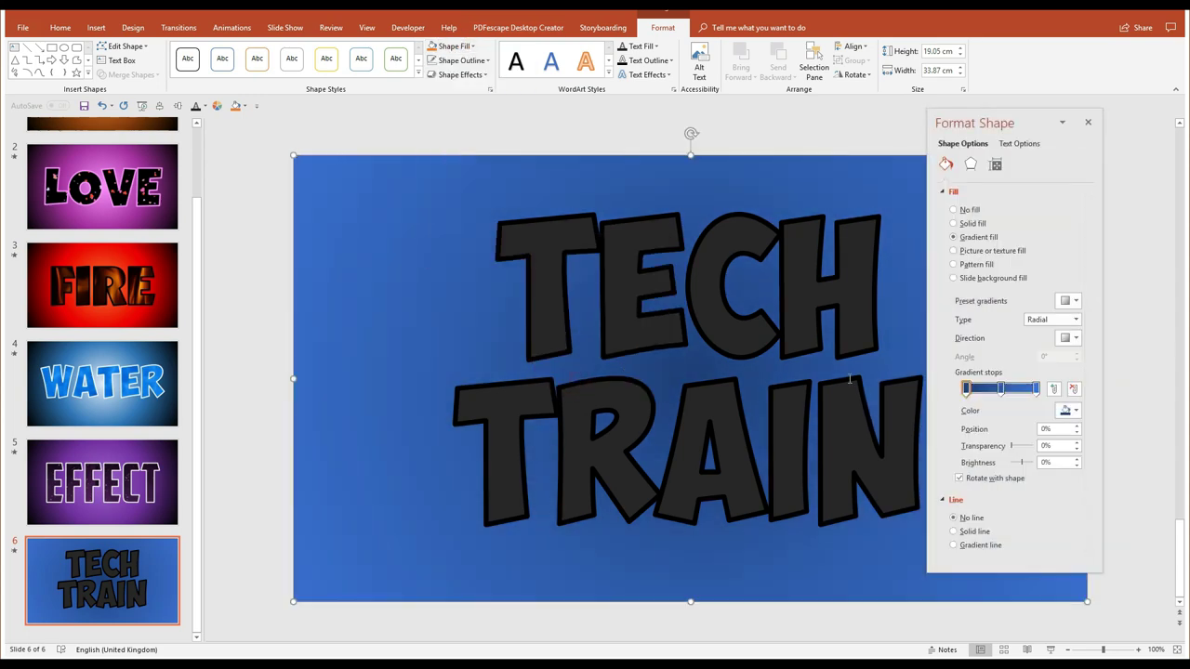
{"action": "left_click", "coordinate": [1036, 388]}
{"action": "left_click", "coordinate": [1067, 410]}
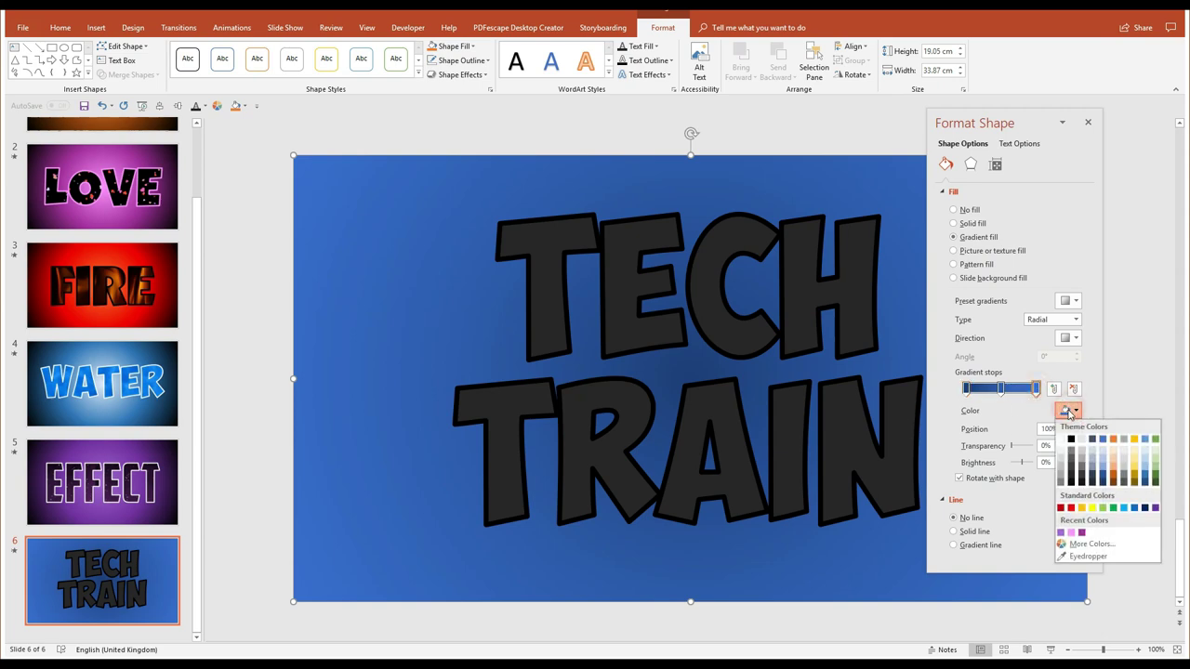
{"action": "left_click", "coordinate": [1071, 439]}
Set the middle gradient stop at 50% to the standard dark red
{"action": "left_click", "coordinate": [966, 389]}
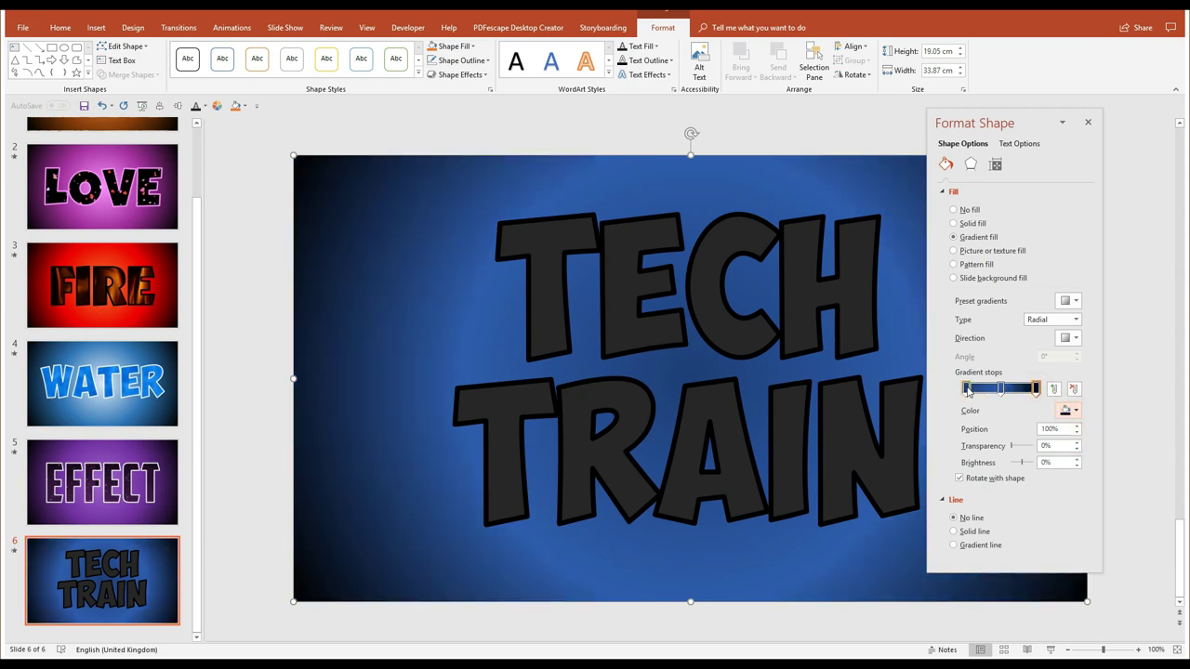
{"action": "left_click", "coordinate": [1000, 388]}
{"action": "left_click", "coordinate": [1065, 411]}
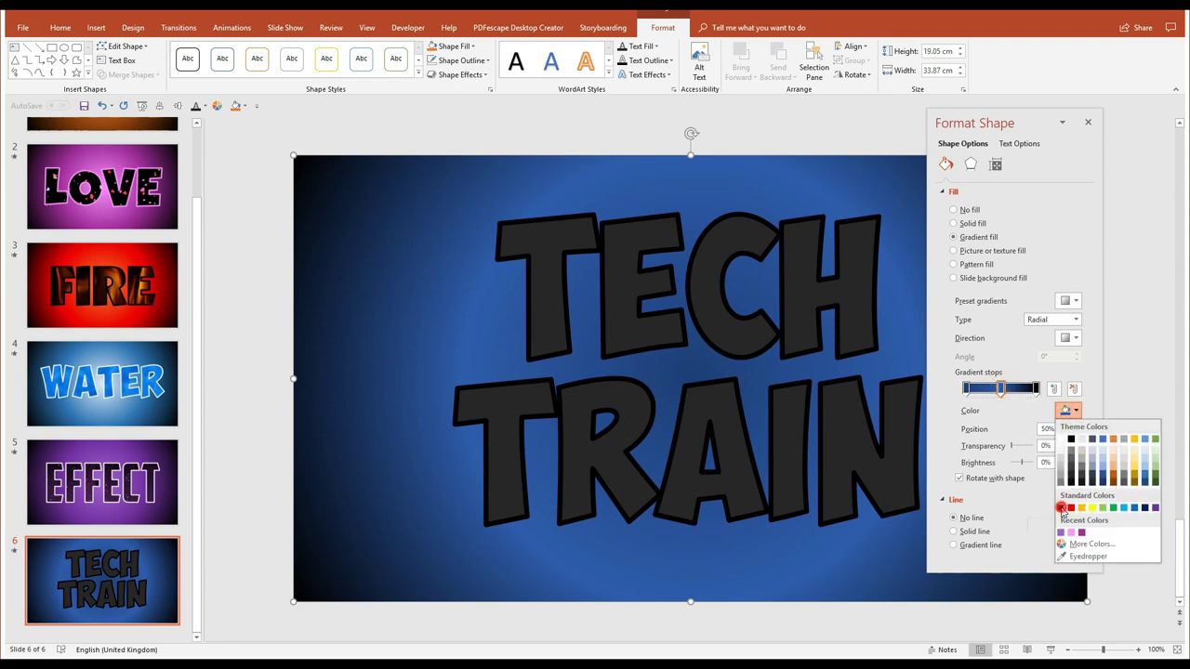
{"action": "left_click", "coordinate": [1062, 508]}
Set the gradient stop at 0% to standard purple, then move the middle stop outward and the purple stop to 19%
{"action": "left_click", "coordinate": [966, 389]}
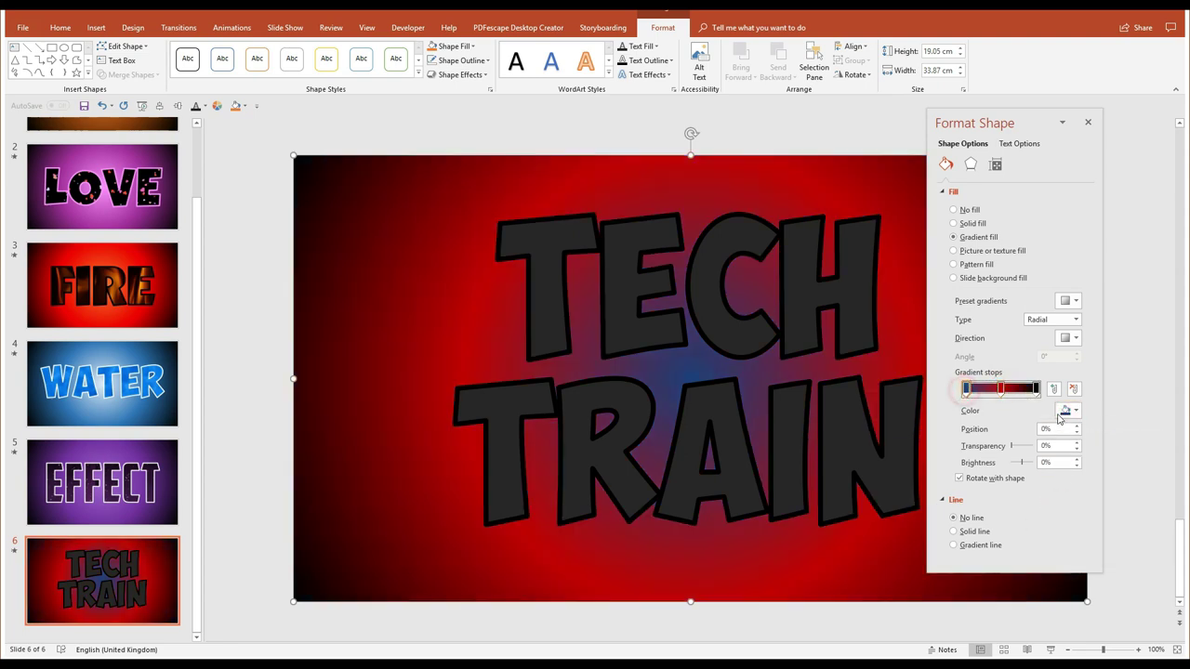
{"action": "left_click", "coordinate": [1064, 411]}
{"action": "left_click", "coordinate": [1153, 510]}
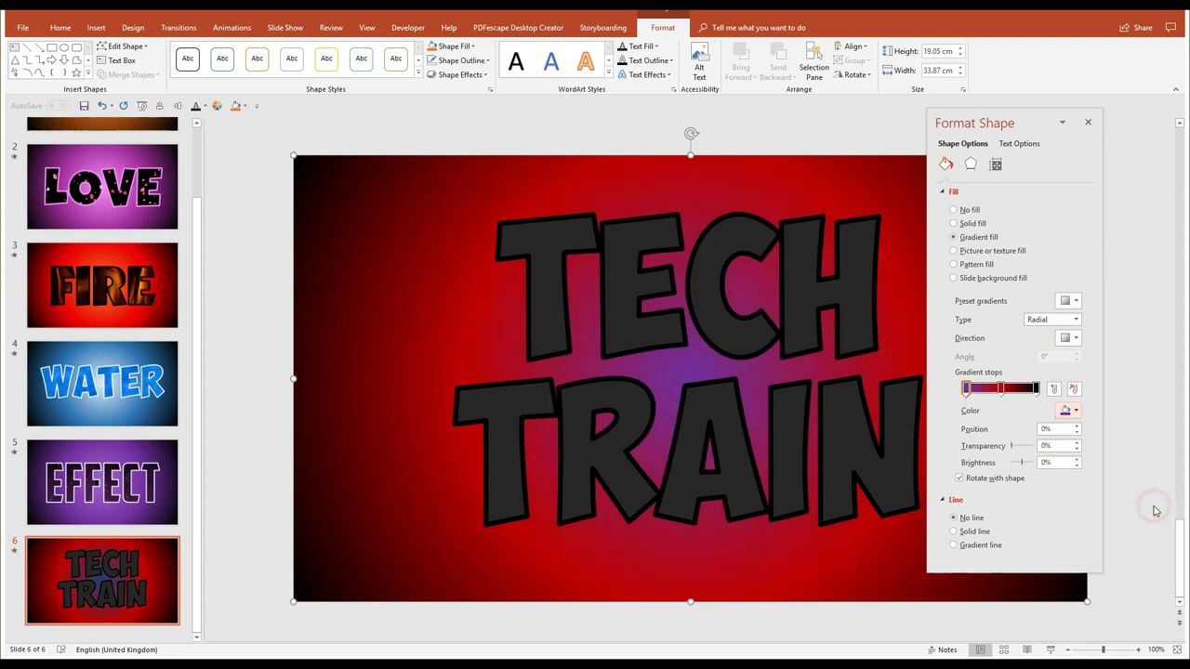
{"action": "mouse_move", "coordinate": [1000, 389]}
{"action": "left_mouse_down"}
{"action": "mouse_move", "coordinate": [1016, 388]}
{"action": "mouse_move", "coordinate": [966, 388]}
{"action": "mouse_move", "coordinate": [978, 389]}
{"action": "left_mouse_up"}
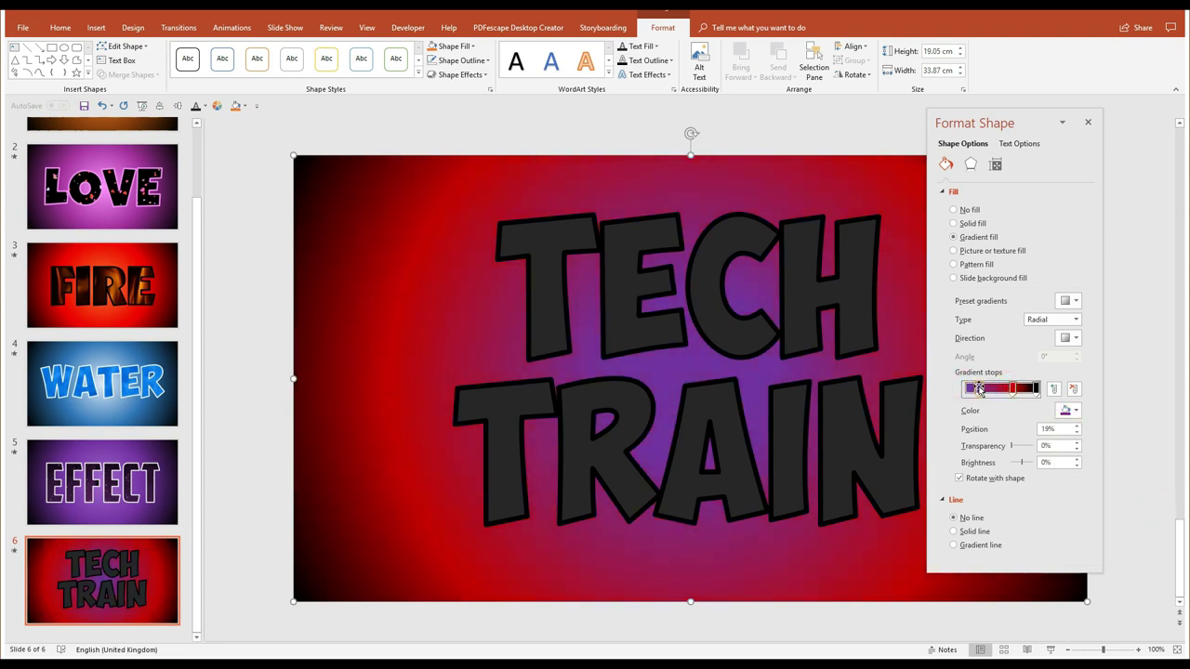
{"action": "left_click", "coordinate": [1088, 122]}
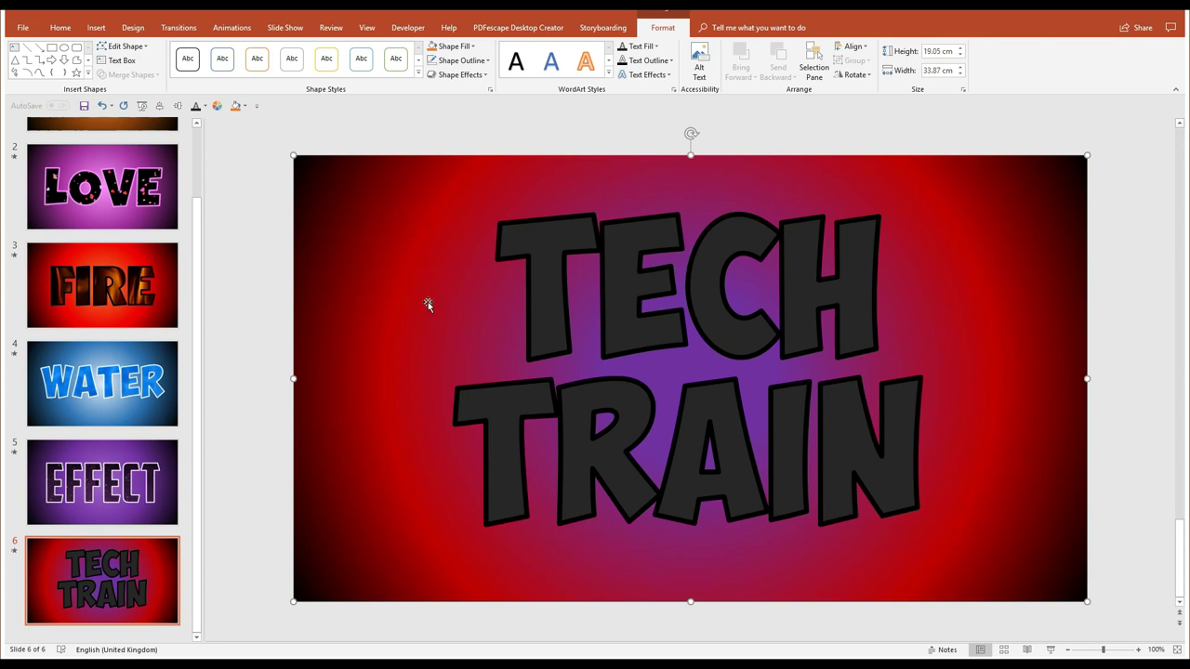
Cut the lettering and background rectangle from the slide and paste them back as a single picture
{"action": "right_click", "coordinate": [384, 208]}
{"action": "left_click", "coordinate": [407, 218]}
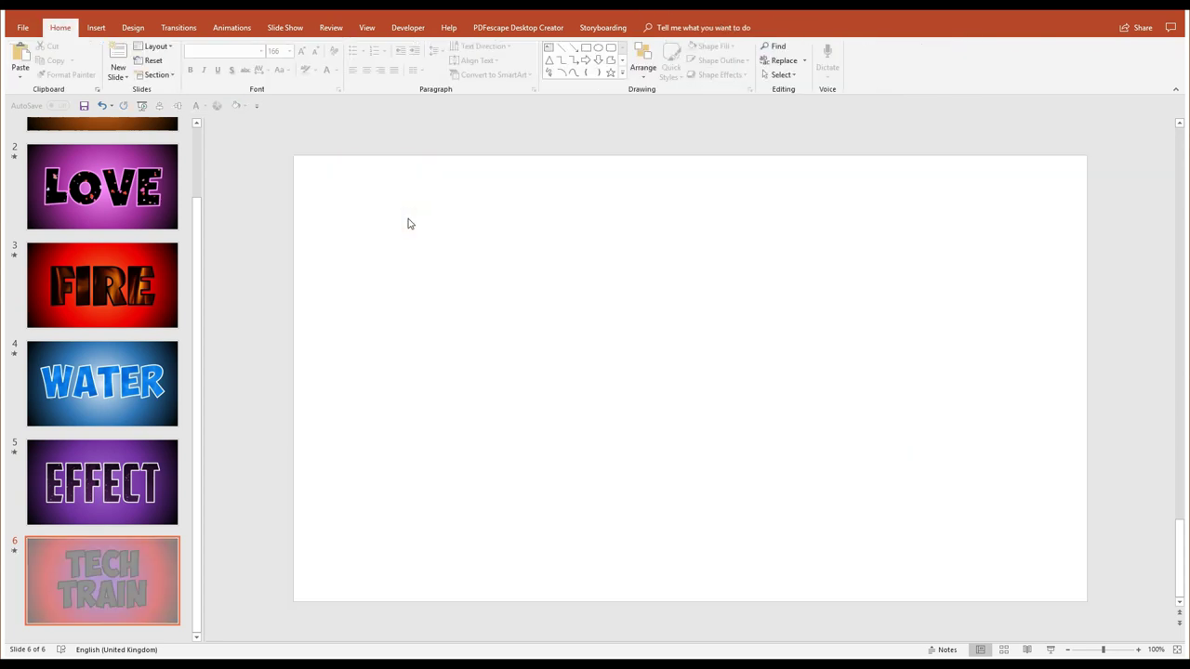
{"action": "right_click", "coordinate": [412, 206]}
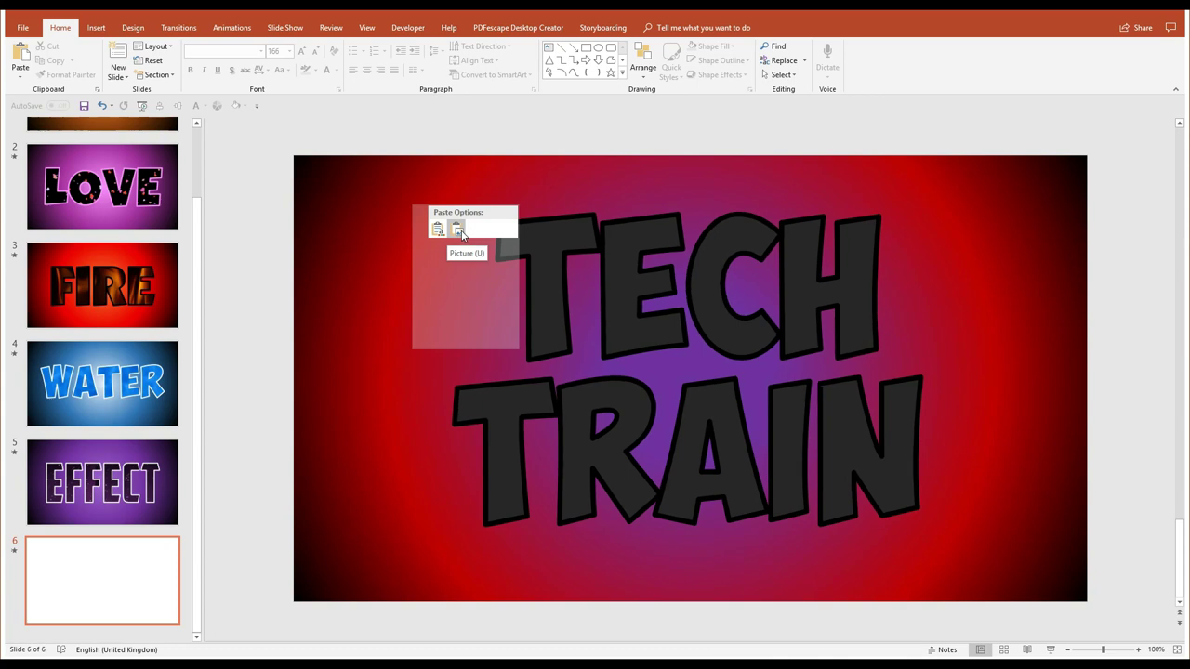
{"action": "left_click", "coordinate": [459, 231]}
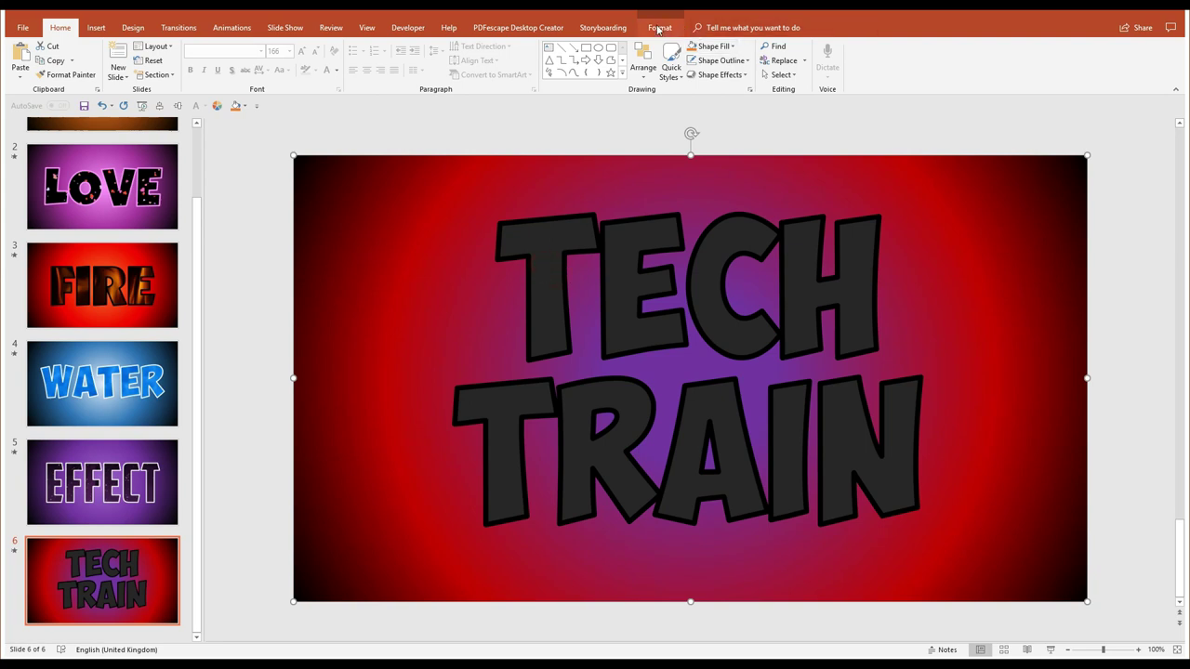
Make the dark gray fill of the TECH TRAIN letters transparent in the pasted picture and deselect it
{"action": "left_click", "coordinate": [659, 30]}
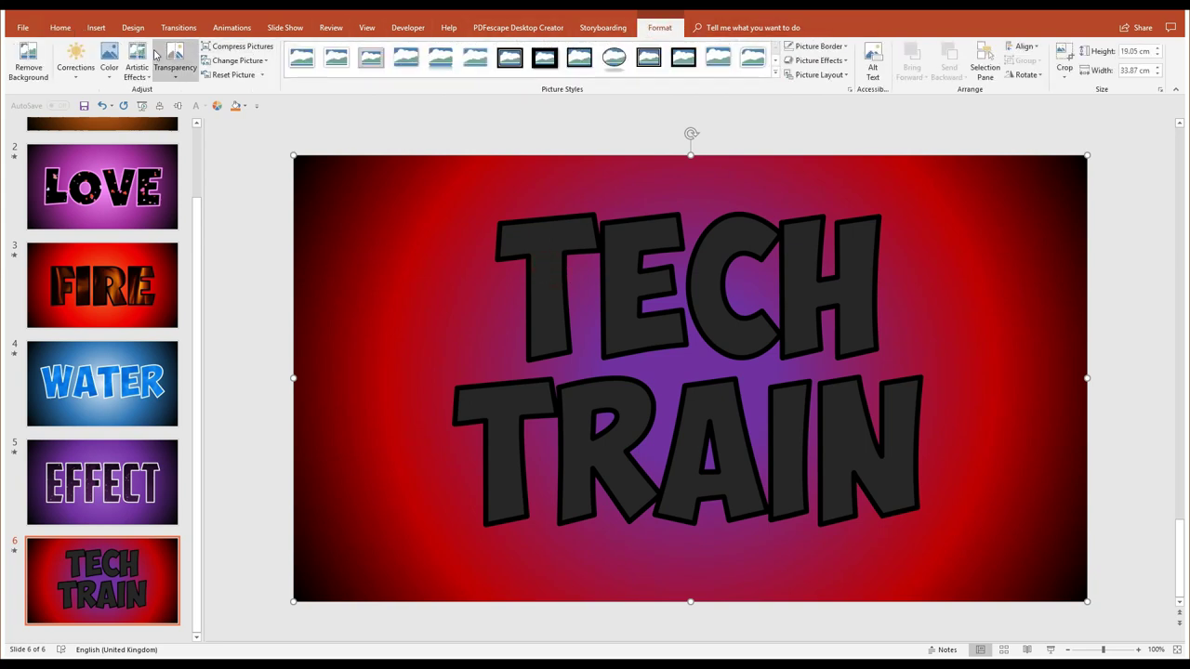
{"action": "left_click", "coordinate": [109, 55]}
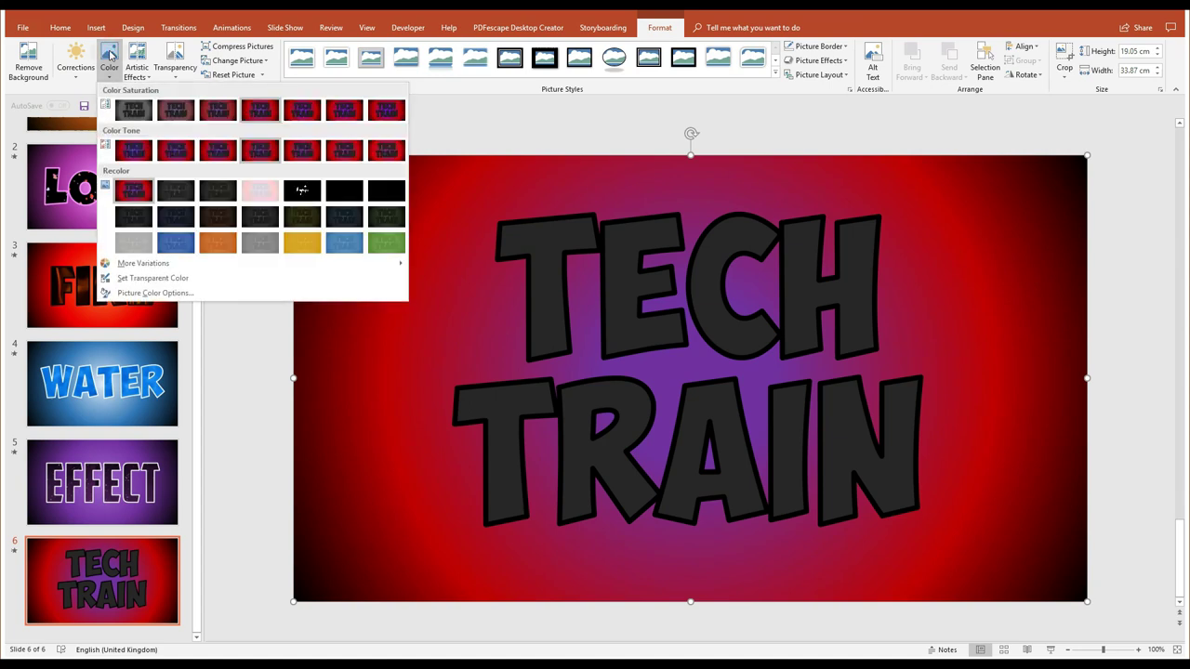
{"action": "left_click", "coordinate": [175, 278]}
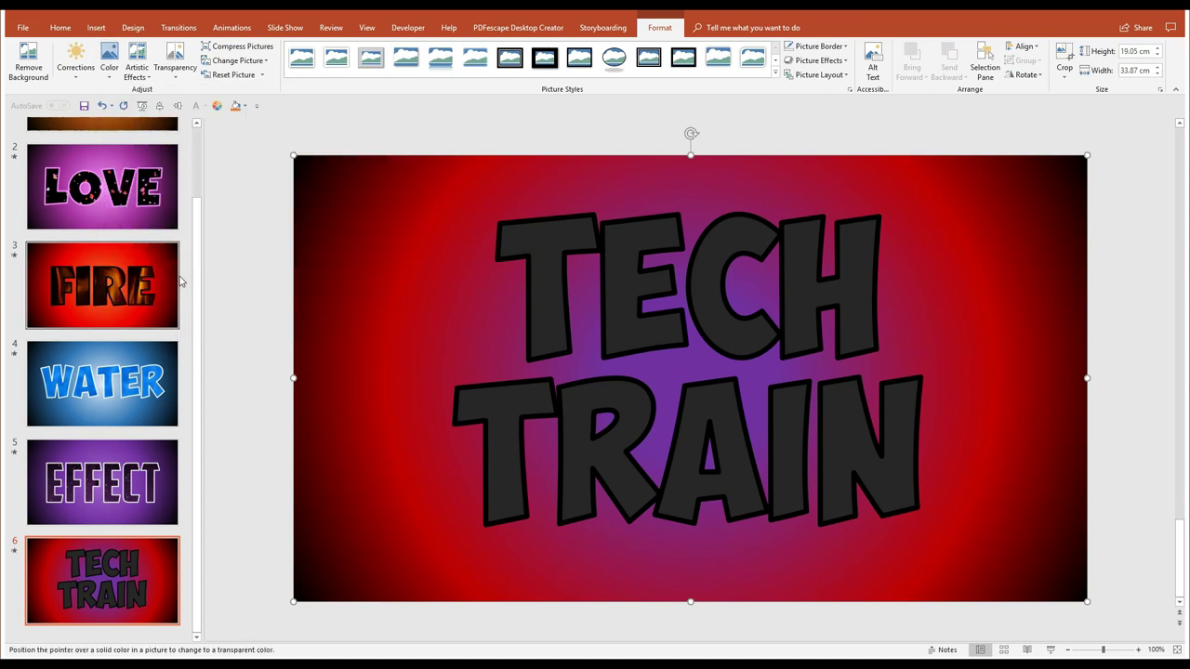
{"action": "left_click", "coordinate": [547, 292]}
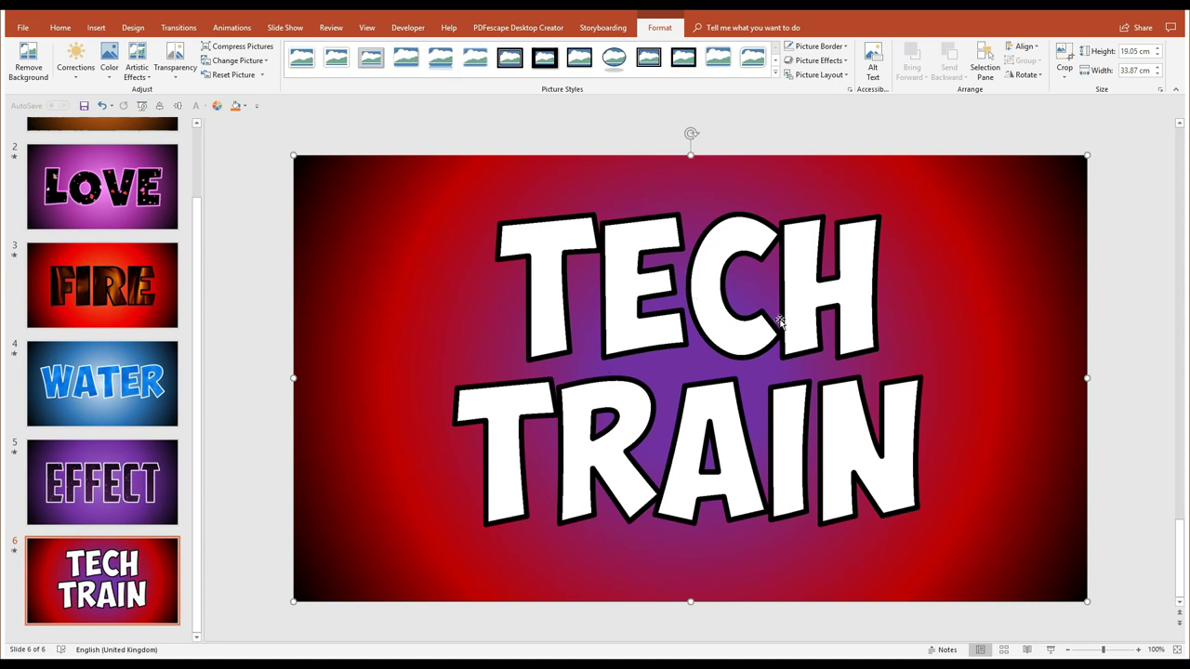
{"action": "mouse_move", "coordinate": [785, 310]}
{"action": "left_mouse_down"}
{"action": "mouse_move", "coordinate": [606, 292]}
{"action": "mouse_move", "coordinate": [494, 335]}
{"action": "mouse_move", "coordinate": [605, 319]}
{"action": "mouse_move", "coordinate": [744, 158]}
{"action": "mouse_move", "coordinate": [711, 213]}
{"action": "mouse_move", "coordinate": [706, 200]}
{"action": "mouse_move", "coordinate": [756, 297]}
{"action": "mouse_move", "coordinate": [789, 311]}
{"action": "left_mouse_up"}
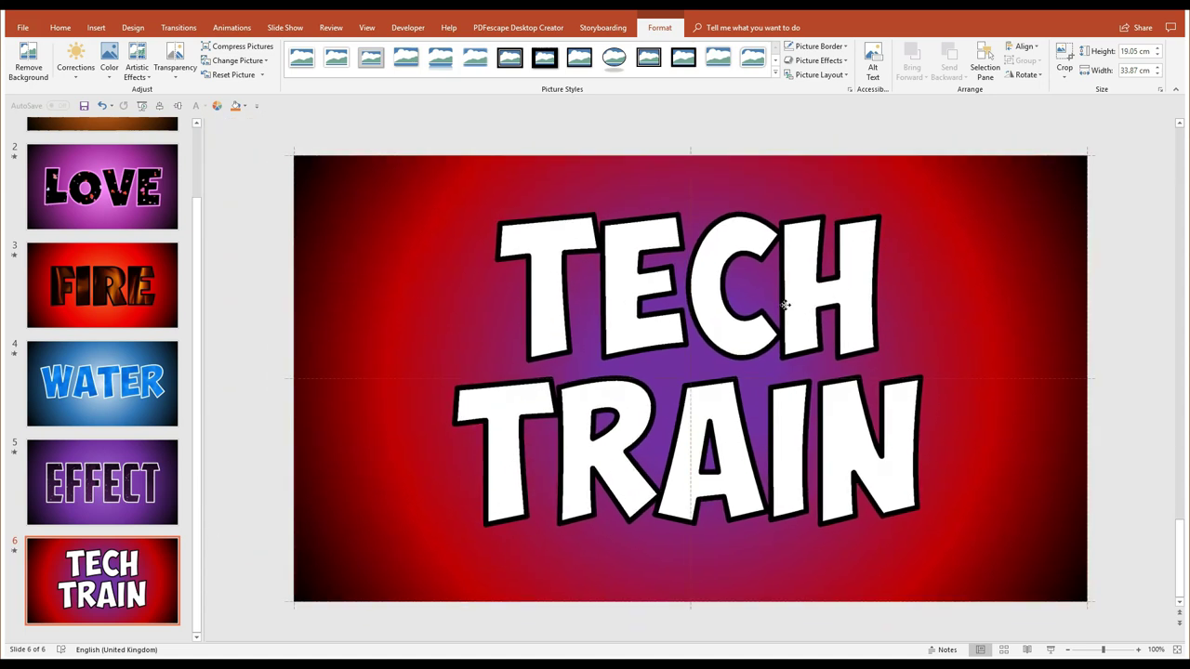
{"action": "left_click", "coordinate": [540, 141]}
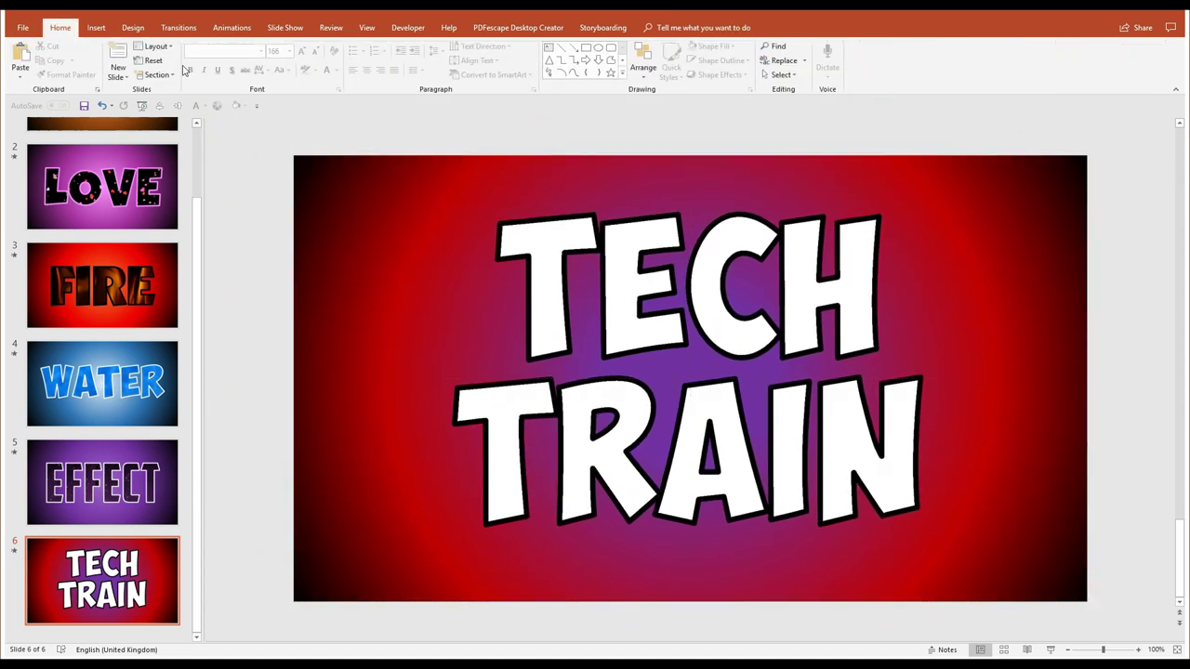
Insert the video hd0969 from the Video Loops folder on the PC onto the slide
{"action": "left_click", "coordinate": [97, 31]}
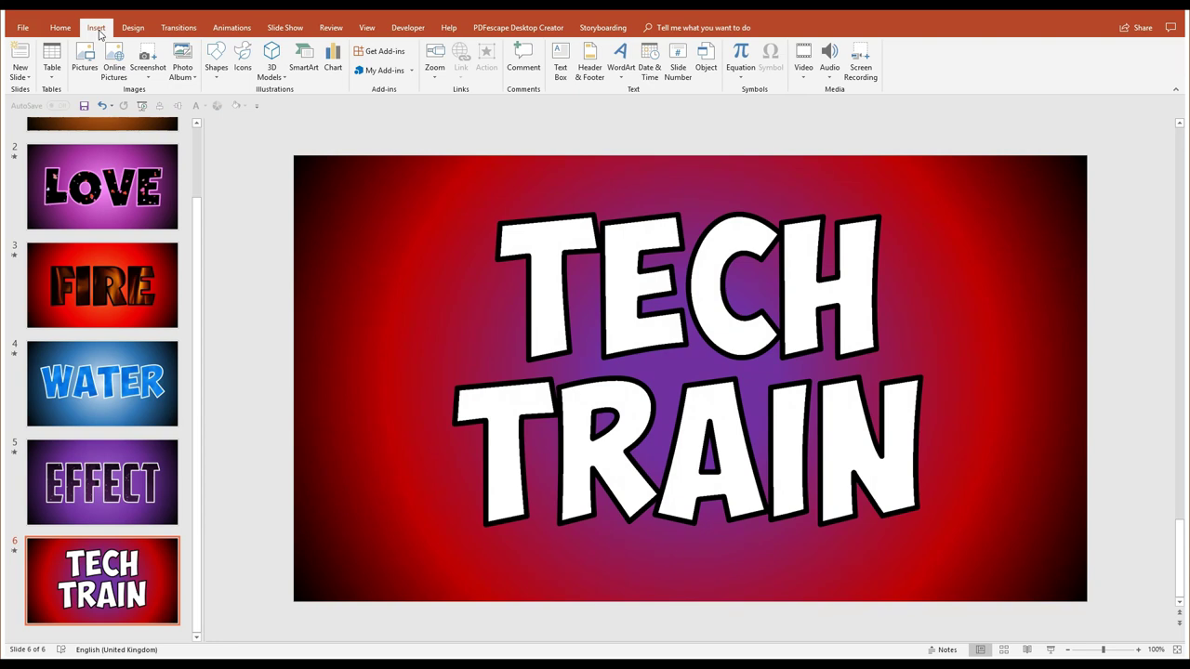
{"action": "left_click", "coordinate": [803, 77]}
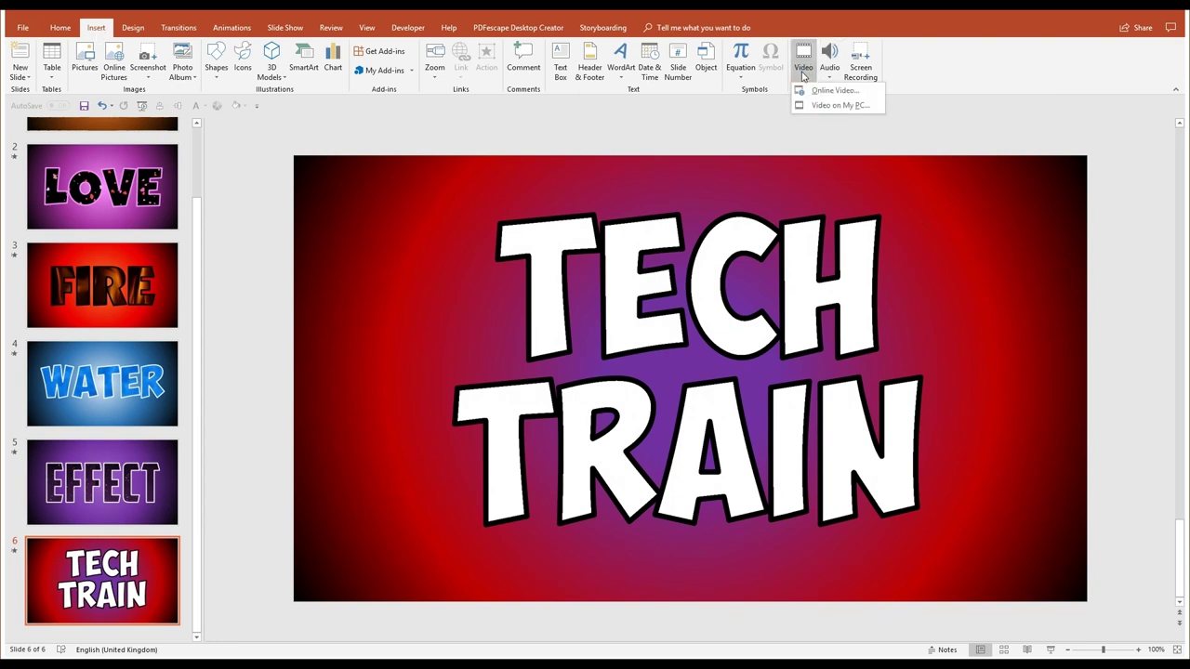
{"action": "left_click", "coordinate": [842, 106]}
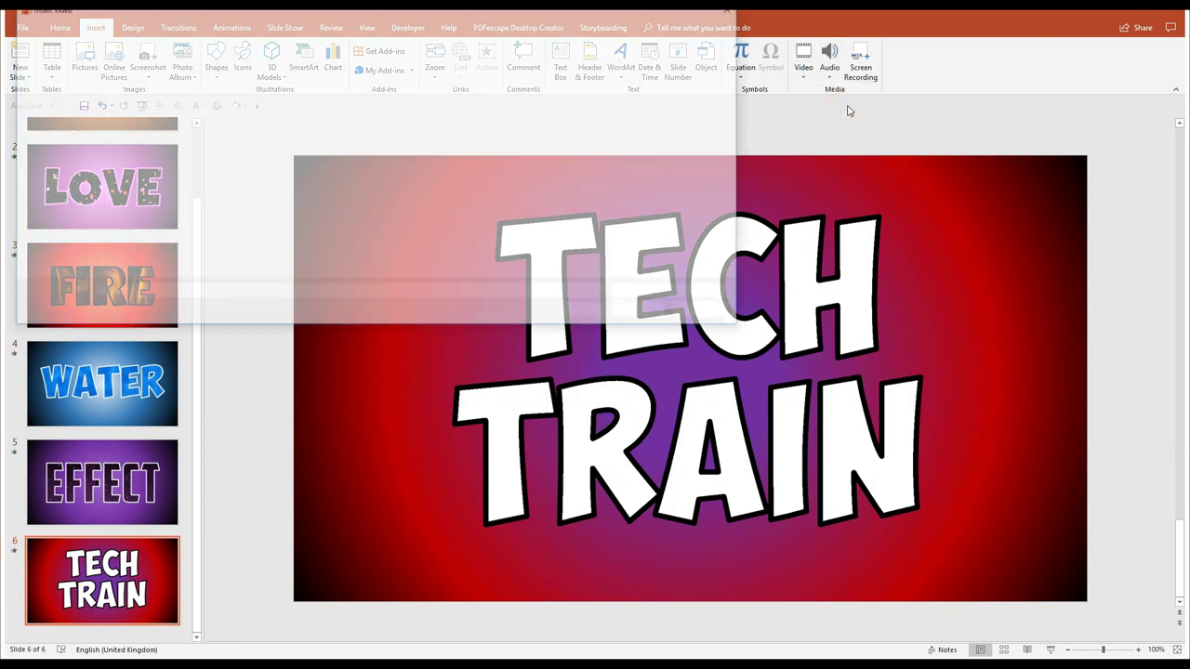
{"action": "left_click_drag", "start_coordinate": [455, 20], "coordinate": [584, 79]}
{"action": "left_click_drag", "start_coordinate": [870, 382], "coordinate": [867, 522]}
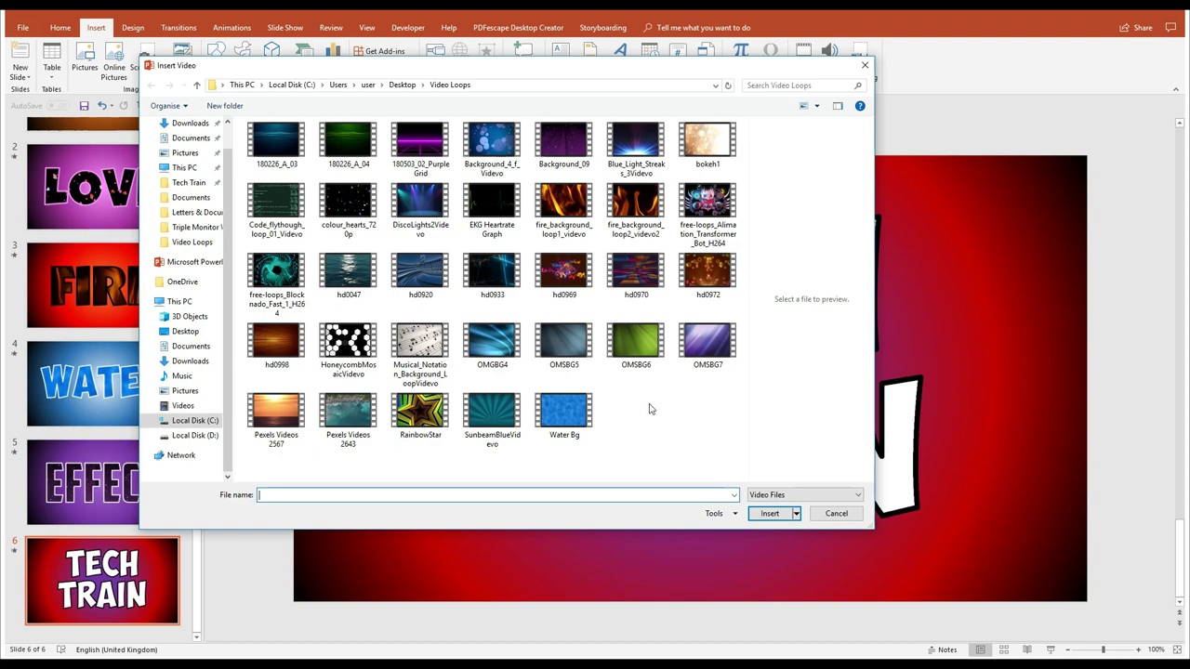
{"action": "left_click", "coordinate": [575, 287]}
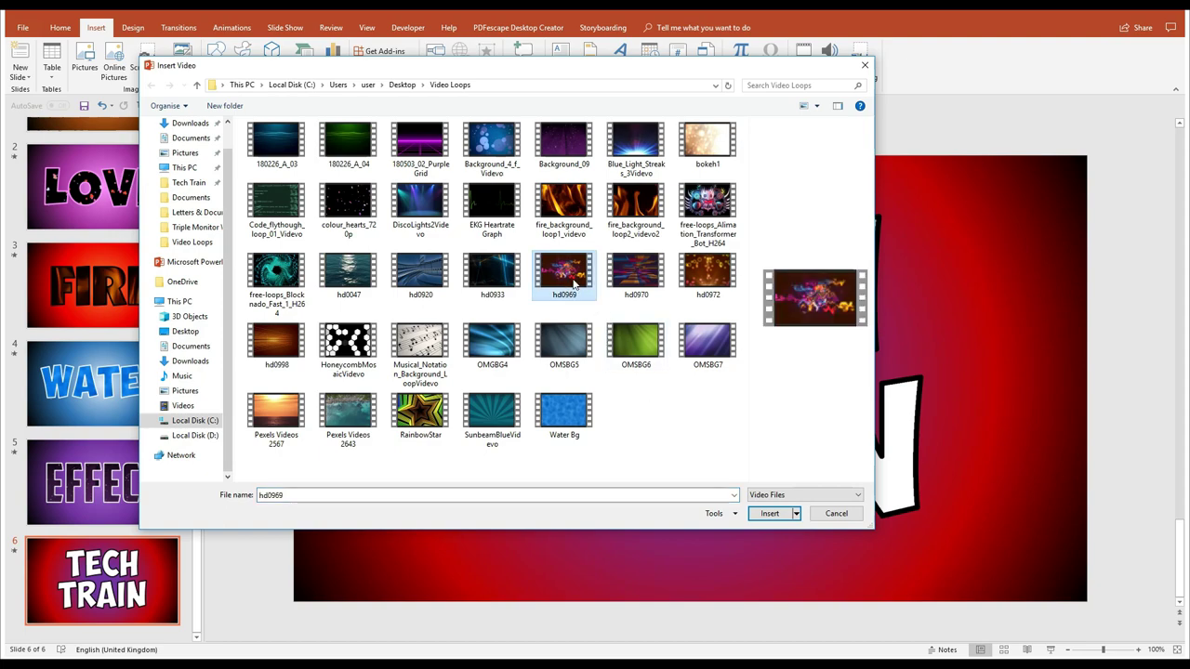
{"action": "double_click", "coordinate": [573, 284]}
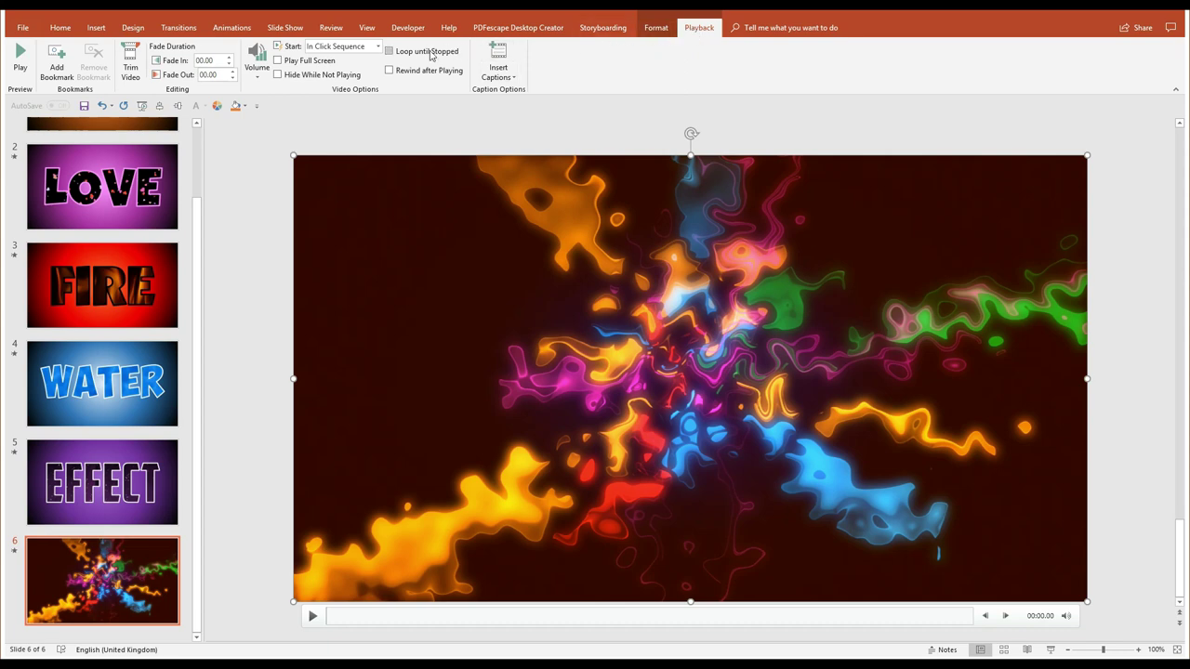
Set the video to loop until stopped and to start automatically
{"action": "left_click", "coordinate": [397, 53]}
{"action": "left_click", "coordinate": [329, 48]}
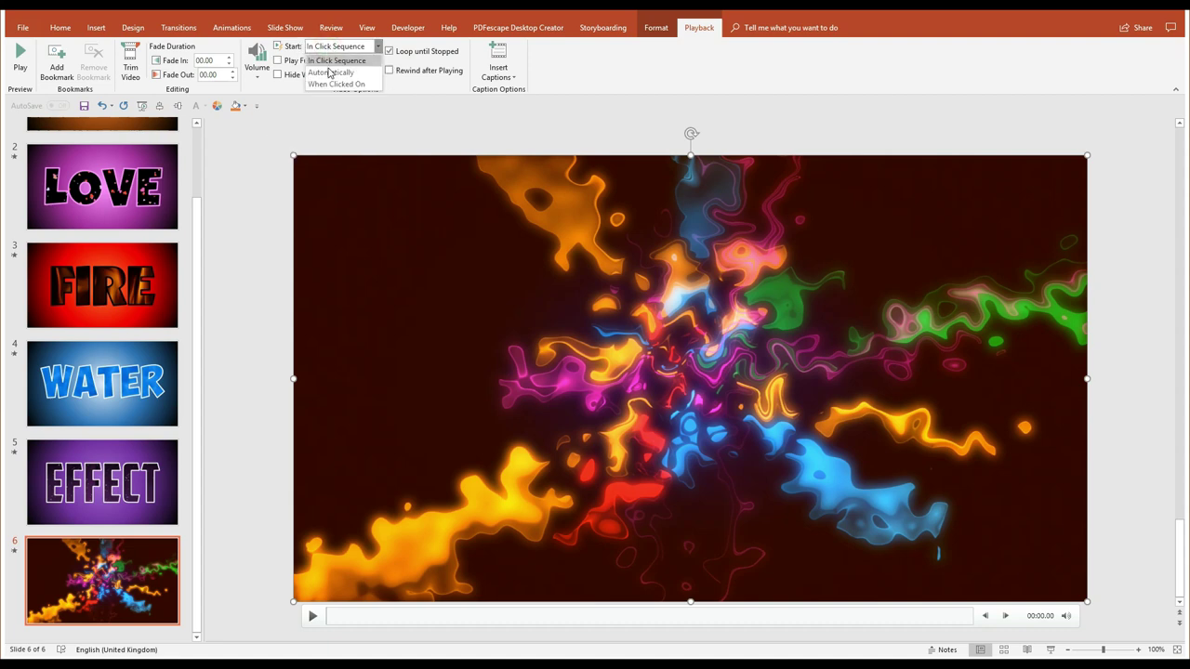
{"action": "left_click", "coordinate": [330, 62]}
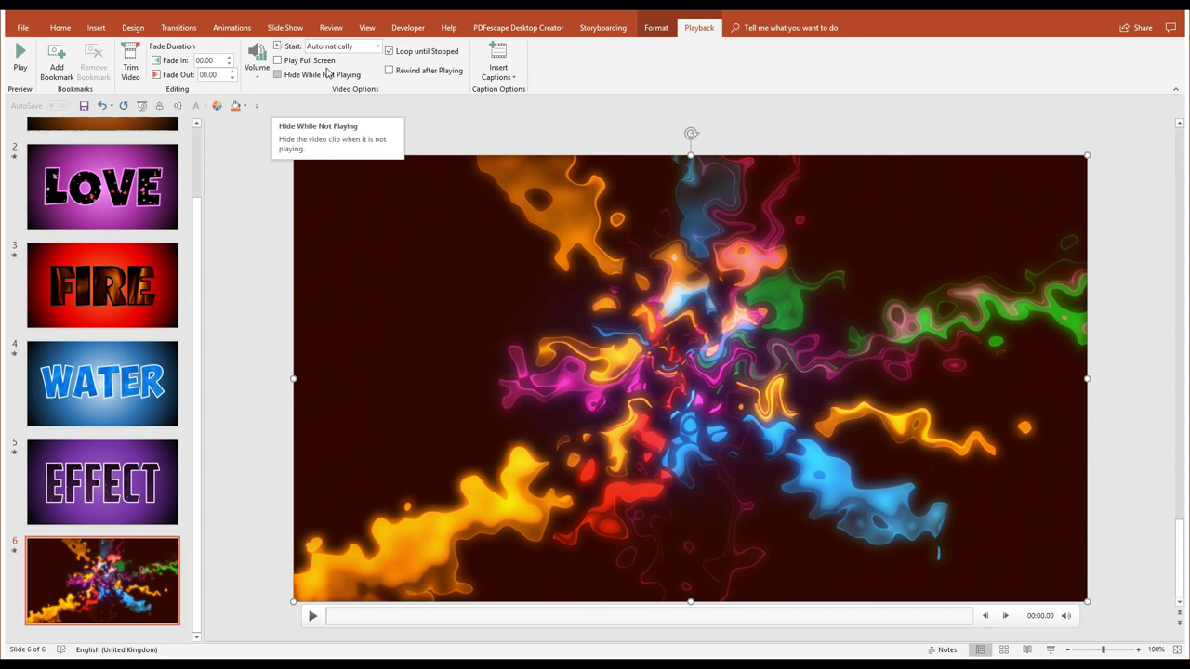
Delete the video's click-triggered pause animation, keeping its play animation, and close the animation list
{"action": "left_click", "coordinate": [228, 30]}
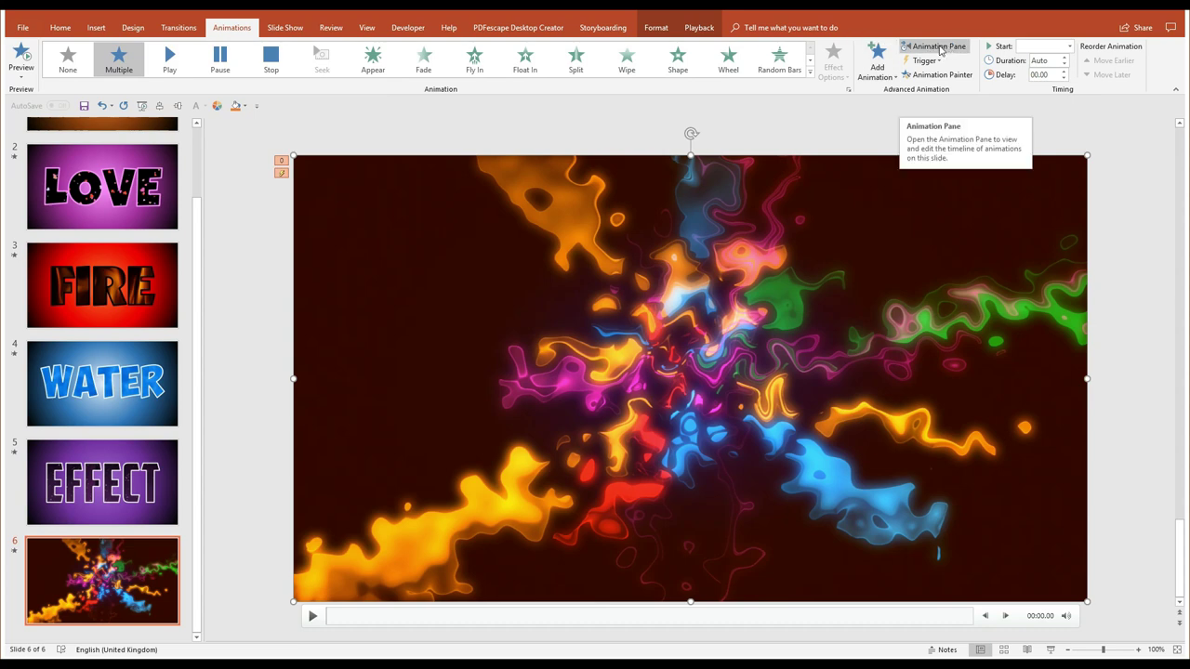
{"action": "left_click", "coordinate": [940, 50]}
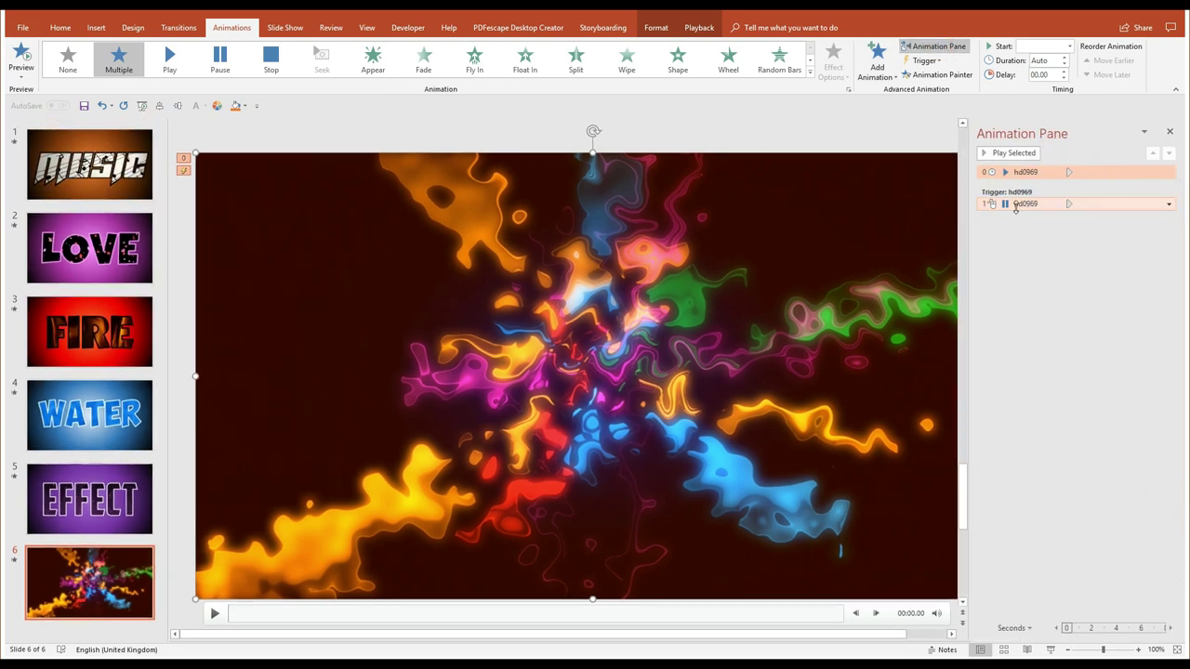
{"action": "left_click", "coordinate": [1018, 203]}
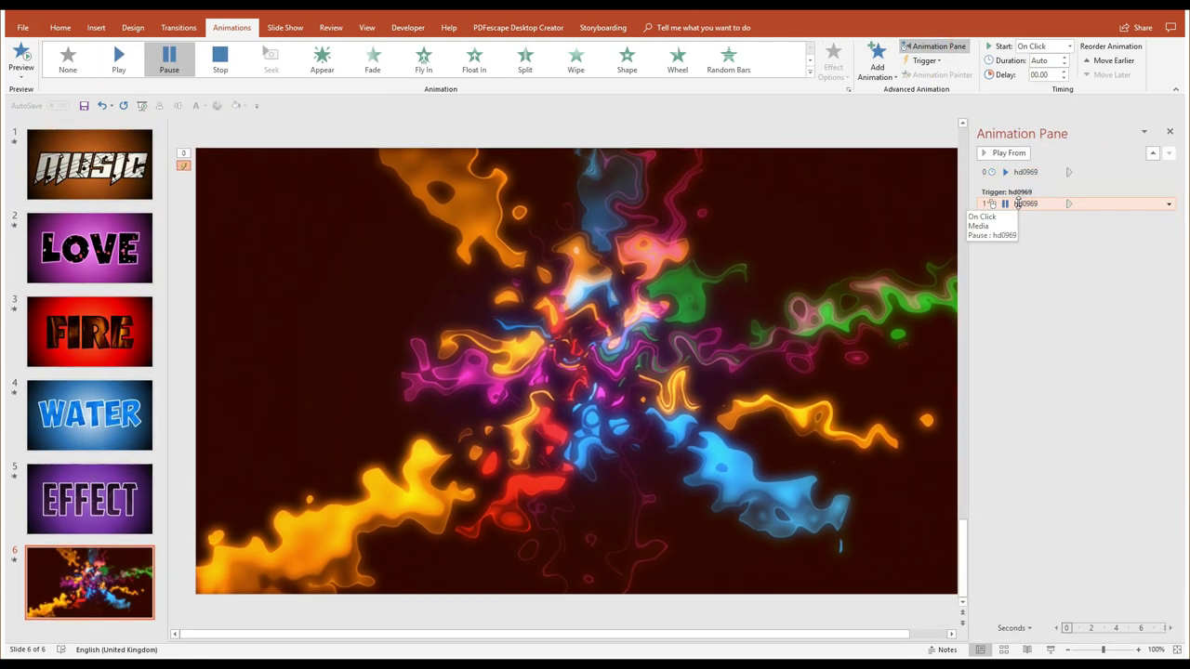
{"action": "key", "text": "Delete"}
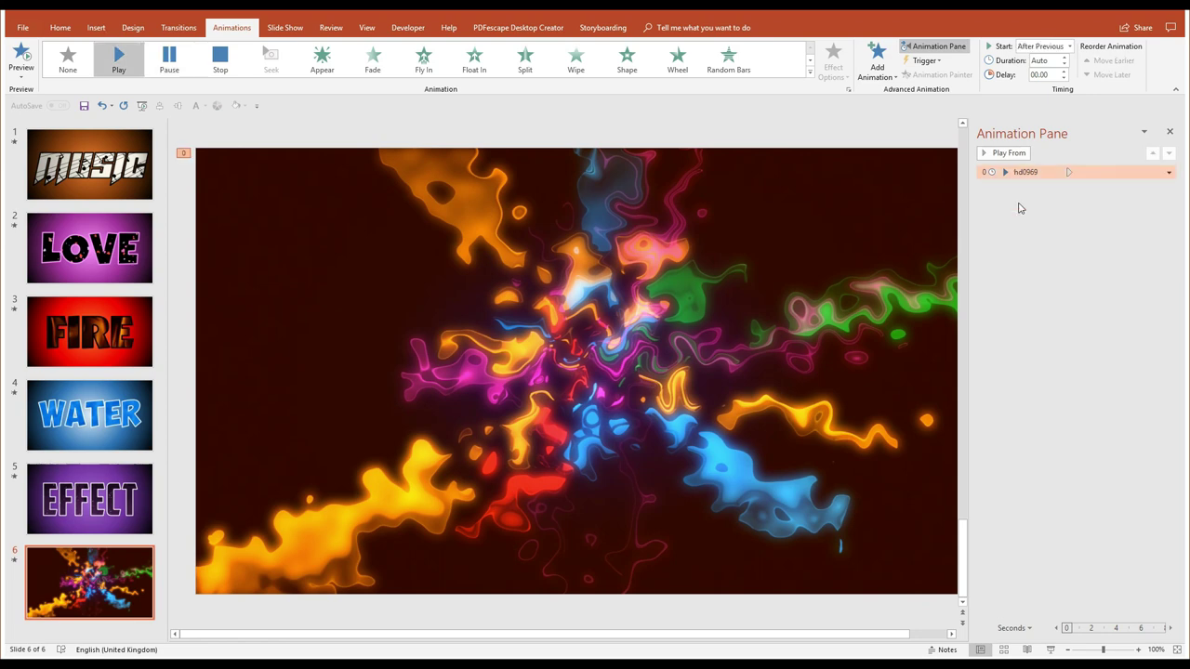
{"action": "left_click", "coordinate": [891, 129]}
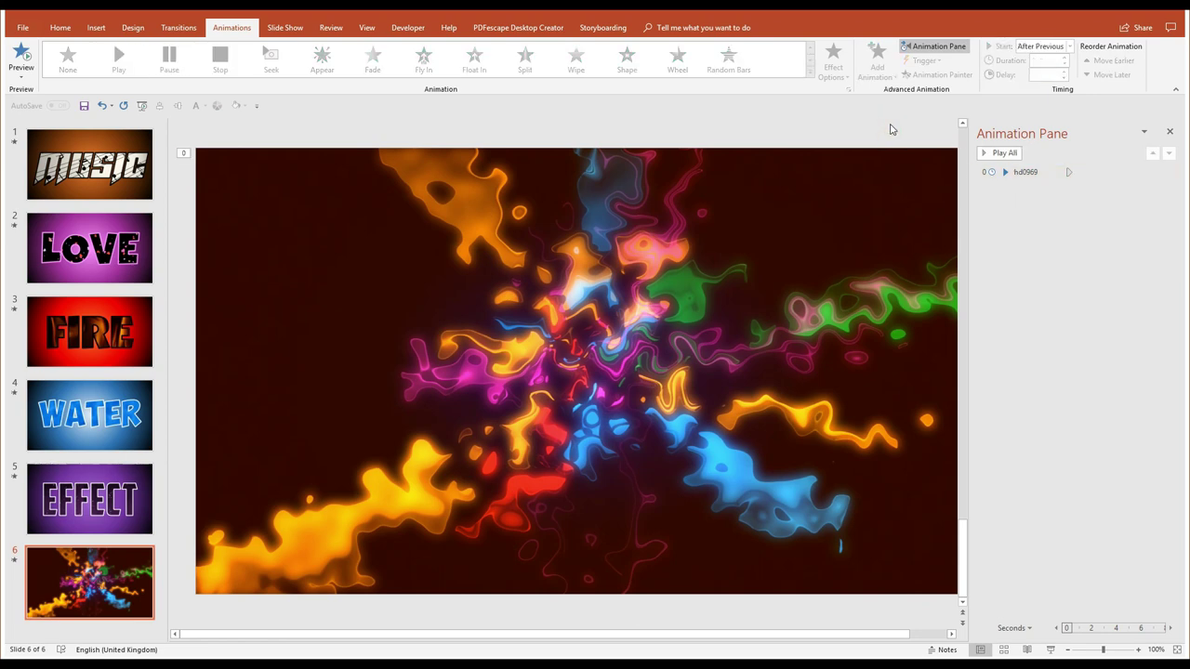
{"action": "left_click", "coordinate": [1169, 131]}
Send the video to the back, behind the picture with the transparent letters, and deselect it
{"action": "mouse_move", "coordinate": [535, 205]}
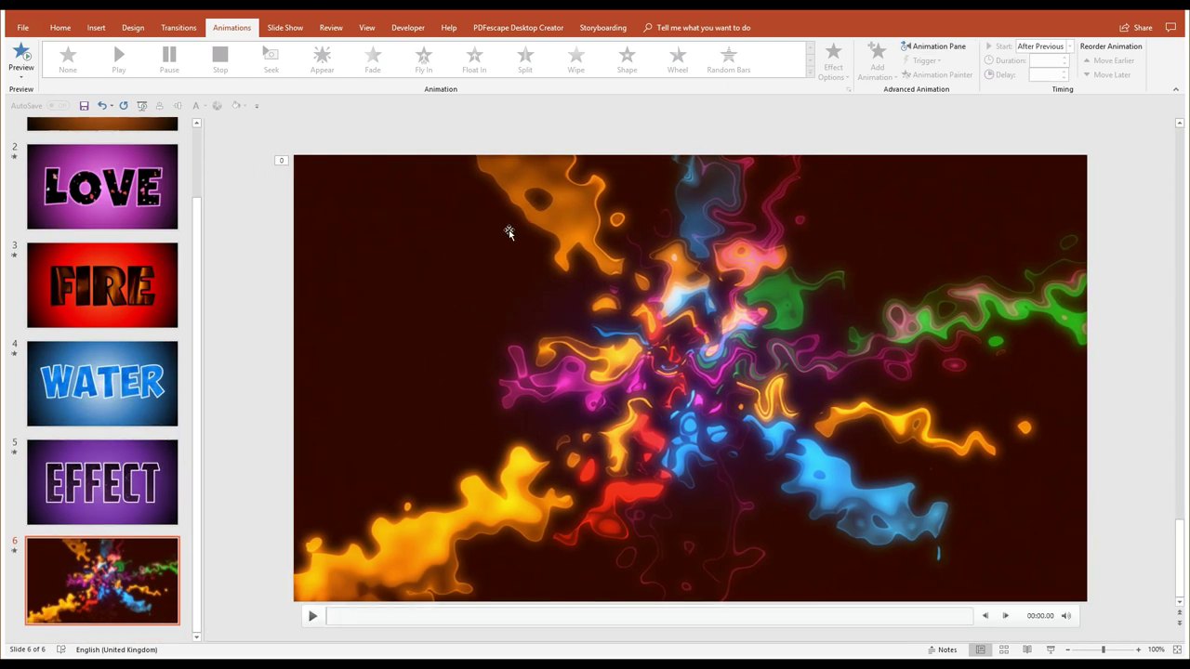
{"action": "right_click", "coordinate": [508, 232]}
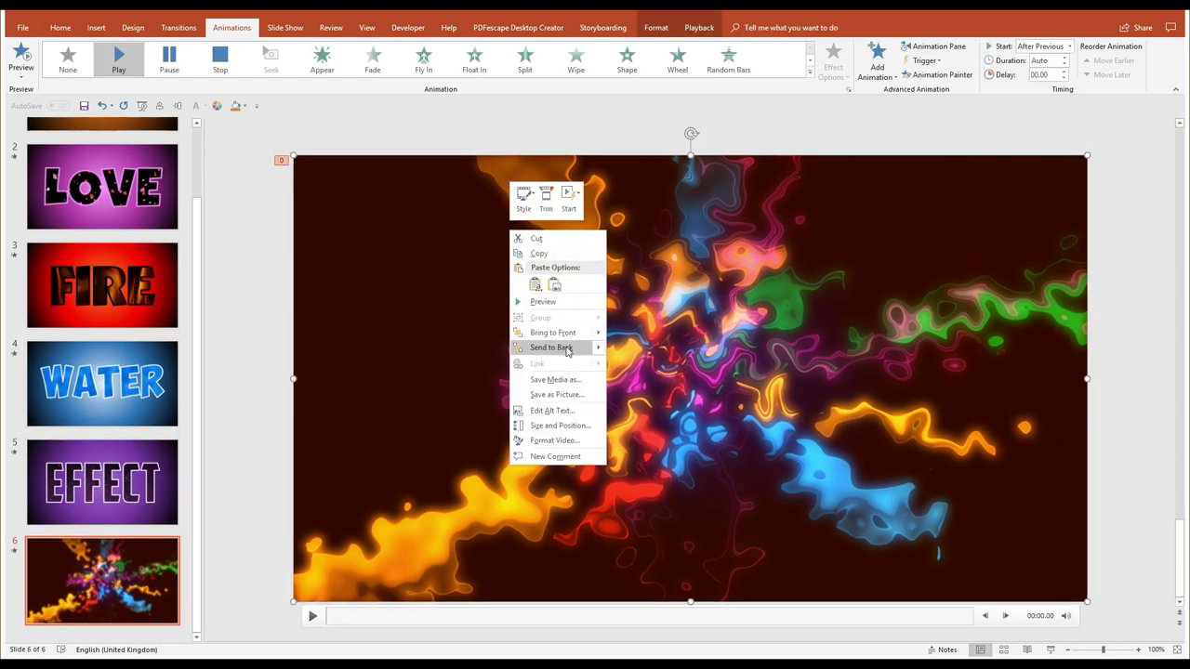
{"action": "left_click", "coordinate": [566, 349]}
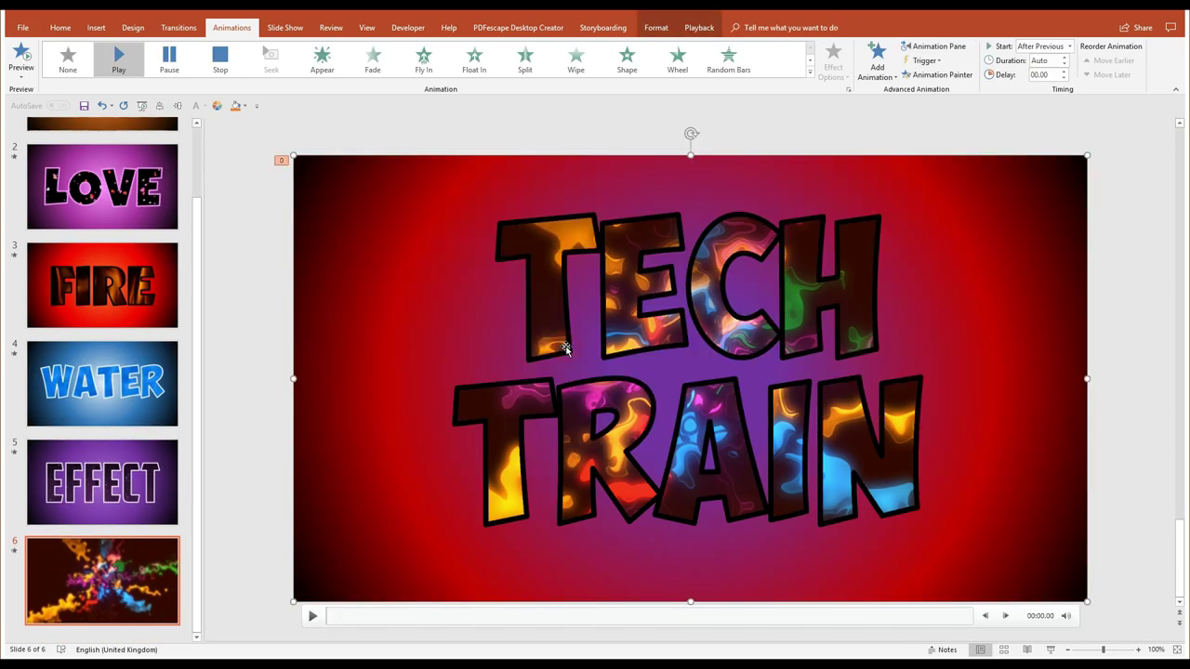
{"action": "left_click", "coordinate": [593, 141]}
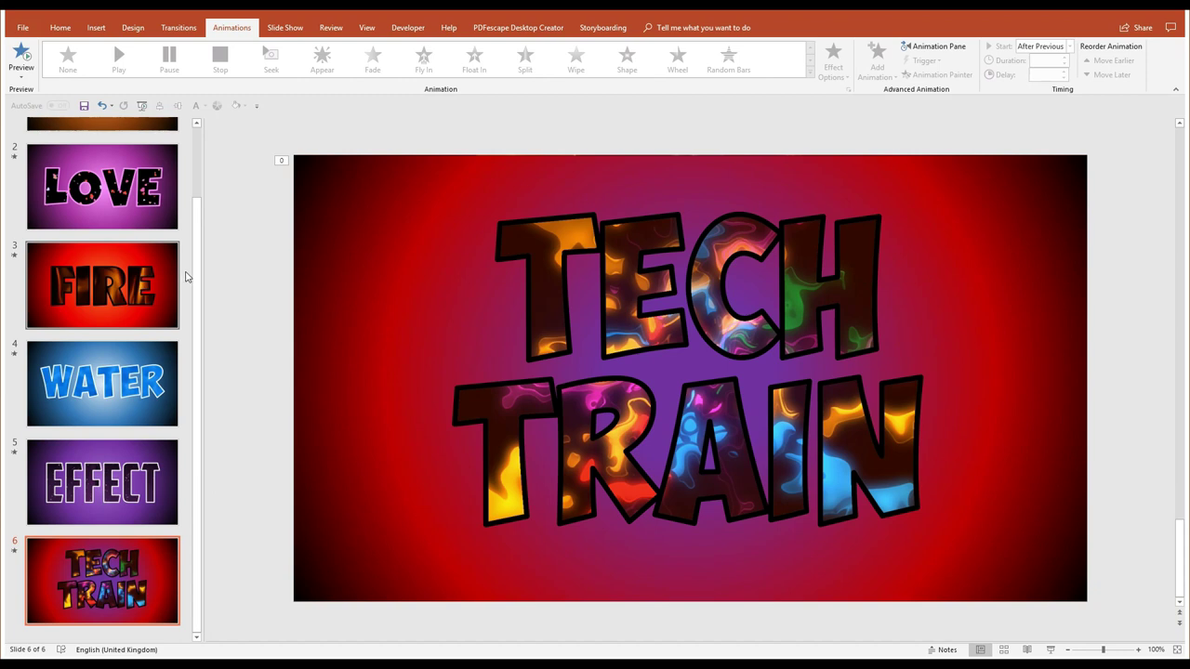
Enlarge the slide thumbnails and bring the first slides of the presentation into view
{"action": "mouse_move", "coordinate": [203, 268]}
{"action": "left_mouse_down"}
{"action": "mouse_move", "coordinate": [223, 268]}
{"action": "mouse_move", "coordinate": [193, 274]}
{"action": "mouse_move", "coordinate": [219, 274]}
{"action": "left_mouse_up"}
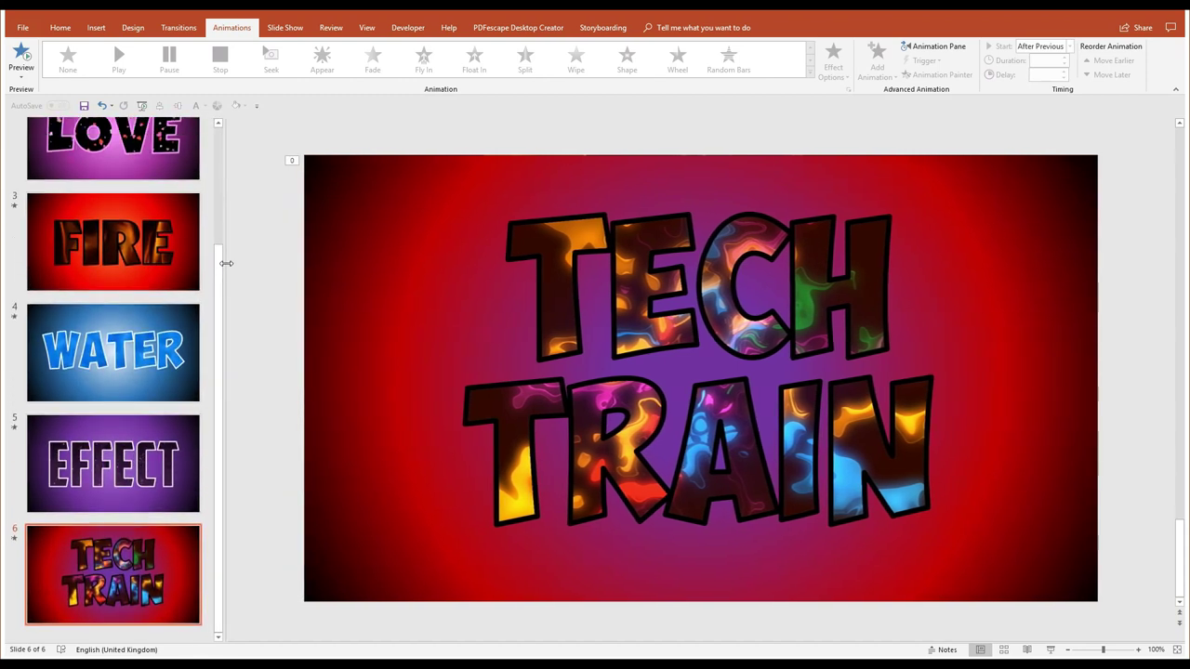
{"action": "scroll", "coordinate": [219, 176], "scroll_direction": "up", "scroll_amount": 2}
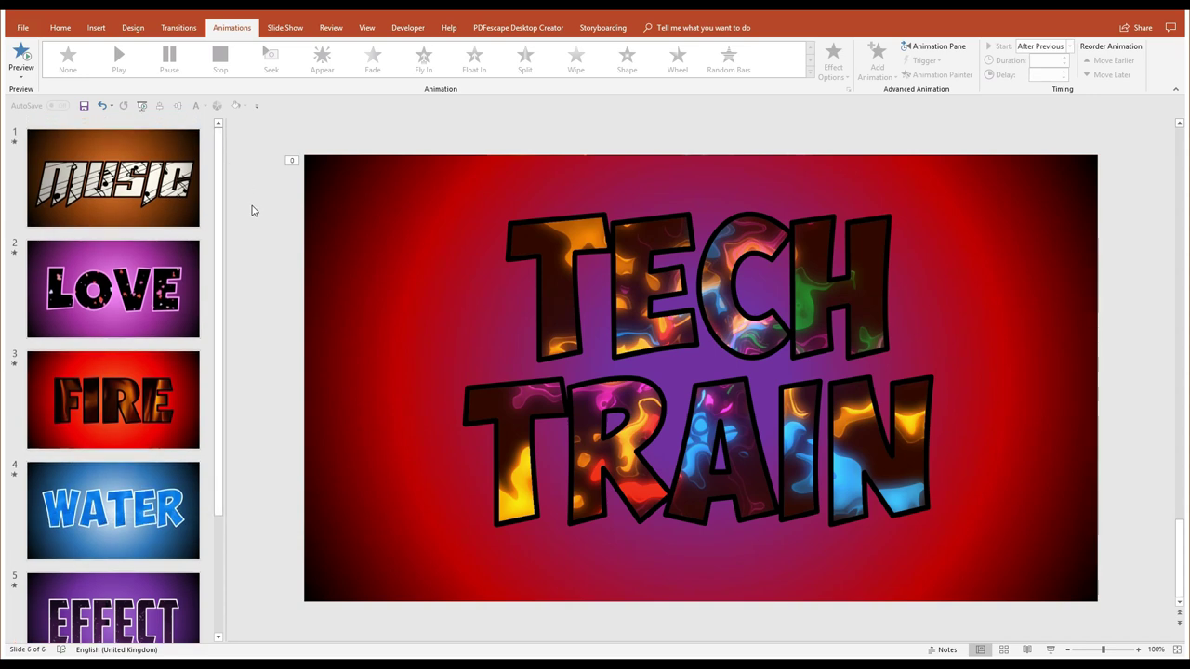